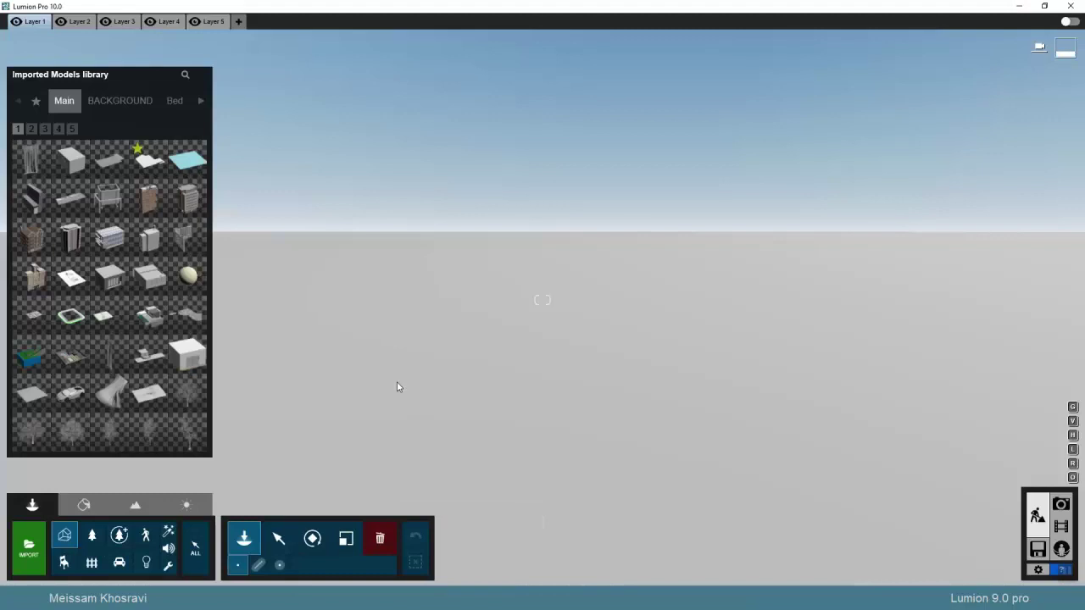
- Place the People2D H African 0002 man and the People2D H Caucasian 0008 girl on a scooter side by side on the ground
{"action": "left_click", "coordinate": [147, 542]}
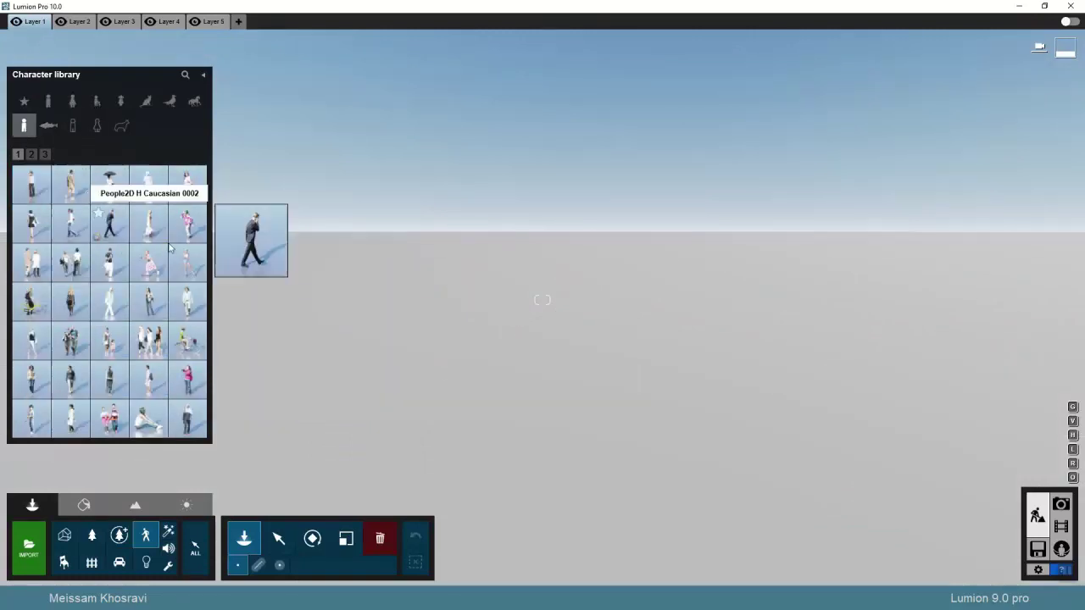
{"action": "left_click", "coordinate": [31, 154]}
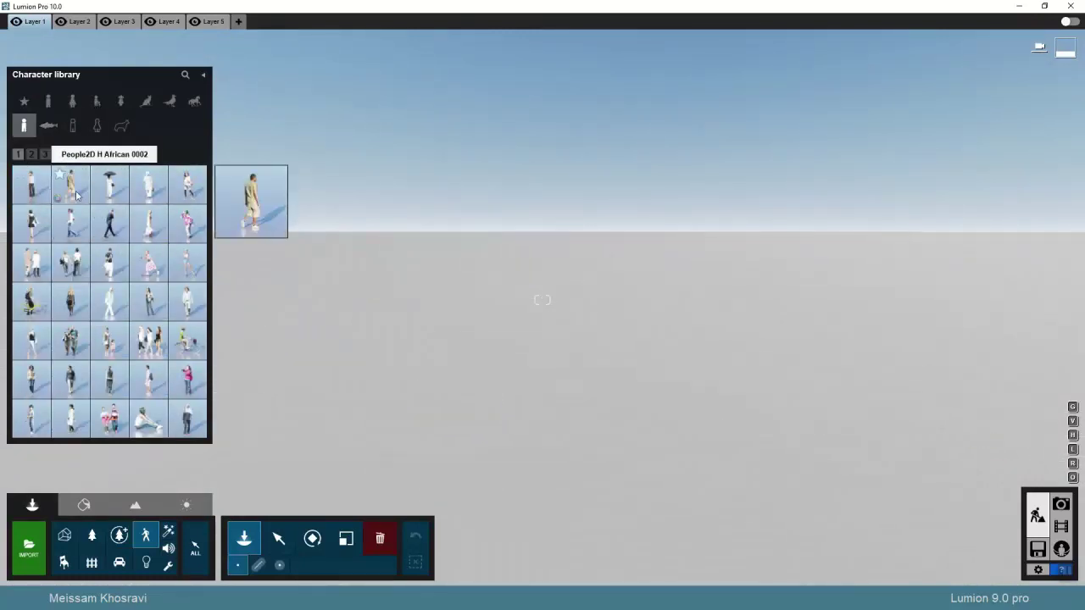
{"action": "left_click", "coordinate": [75, 194]}
{"action": "left_click", "coordinate": [506, 399]}
{"action": "left_click", "coordinate": [148, 268]}
{"action": "left_click", "coordinate": [582, 410]}
- Select the girl on the scooter and examine the flat 2D characters from different viewing angles
{"action": "left_click", "coordinate": [280, 538]}
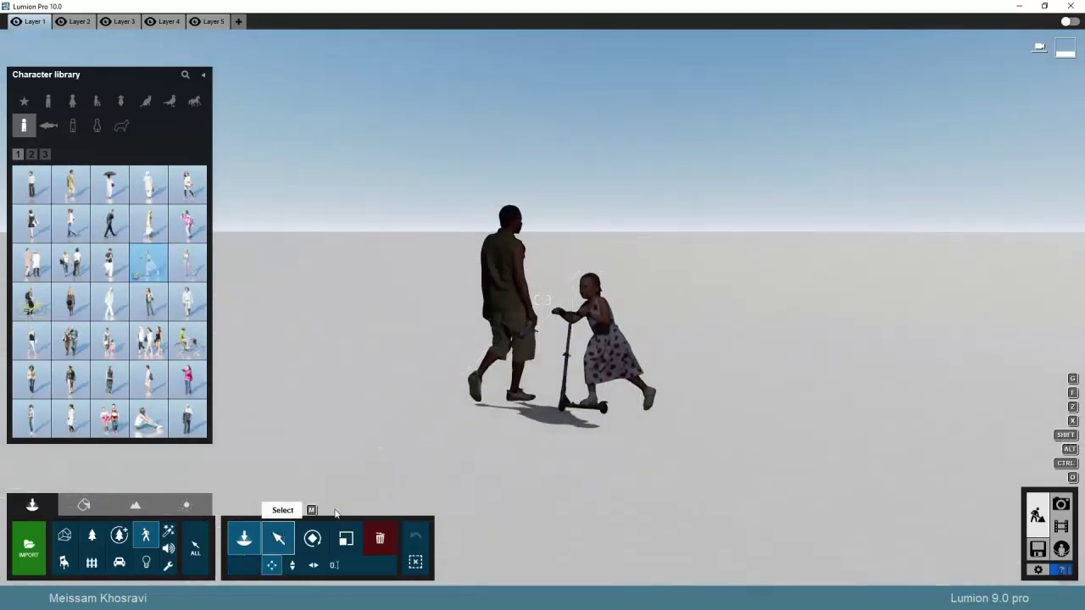
{"action": "left_click", "coordinate": [602, 416]}
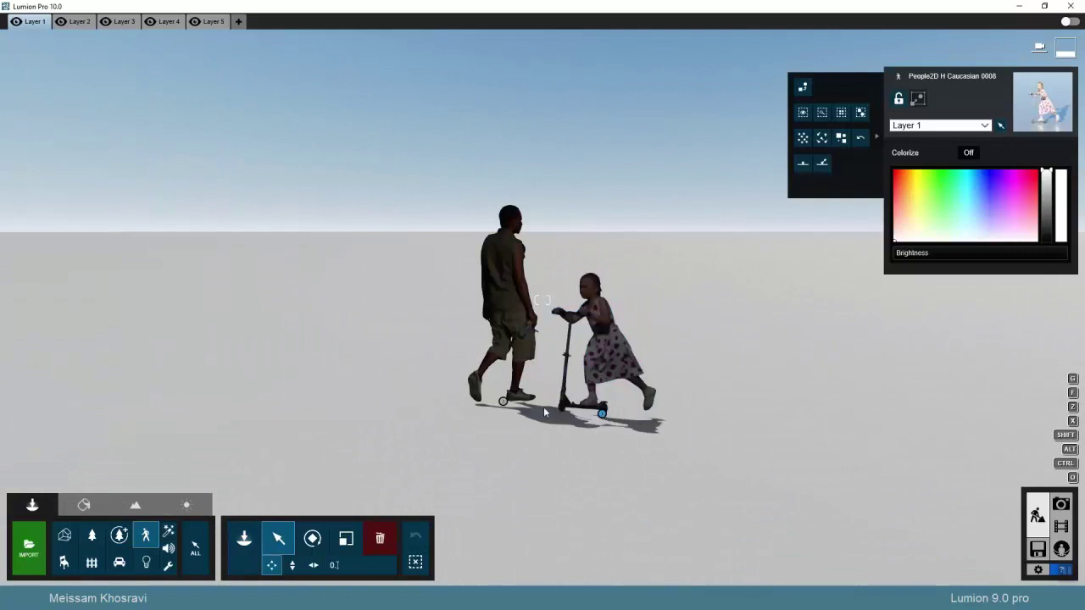
{"action": "right_click_drag", "start_coordinate": [501, 402], "coordinate": [620, 377]}
{"action": "right_click_drag", "start_coordinate": [407, 399], "coordinate": [369, 349]}
- Delete both placed characters from the scene
{"action": "left_click", "coordinate": [380, 539]}
{"action": "left_click", "coordinate": [474, 454]}
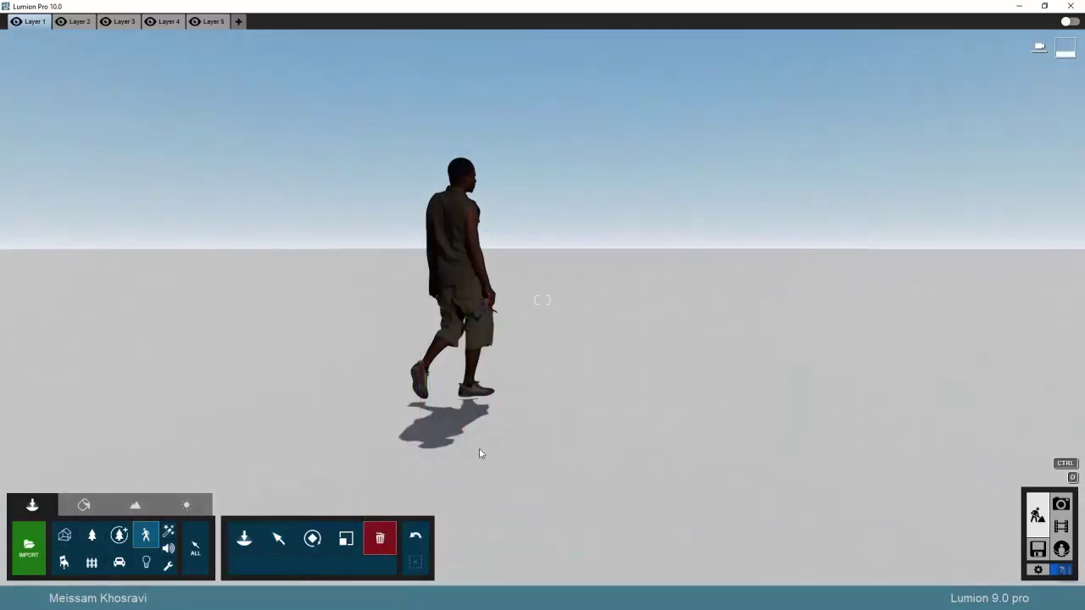
{"action": "left_click", "coordinate": [462, 408]}
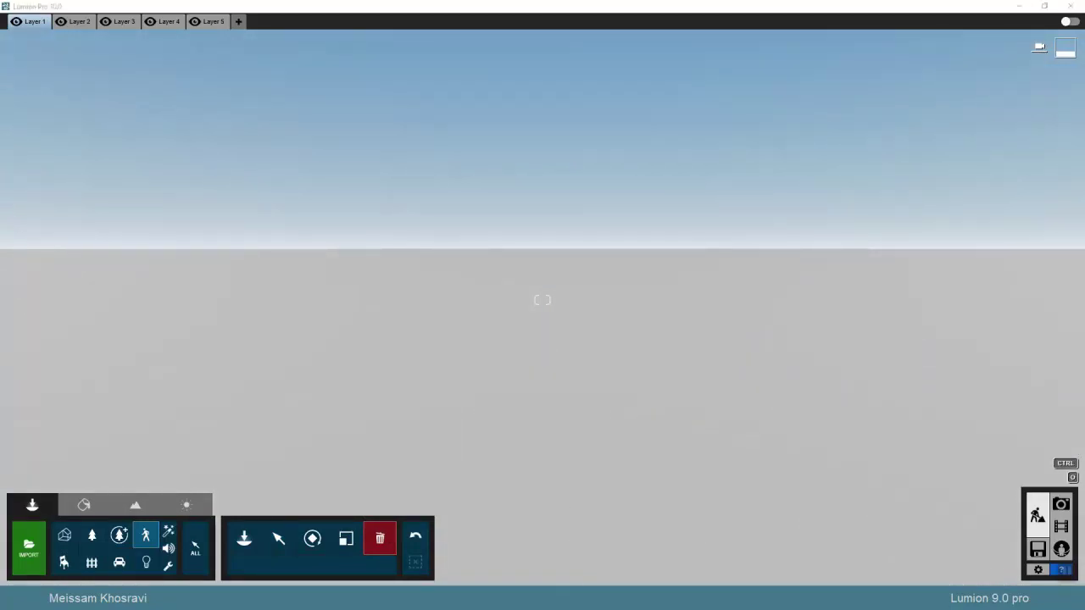
- Switch to File Explorer, open vp_Casual_v5_008.png from the map folder and look through the neighbouring cutout people images
{"action": "key", "text": "alt+Tab"}
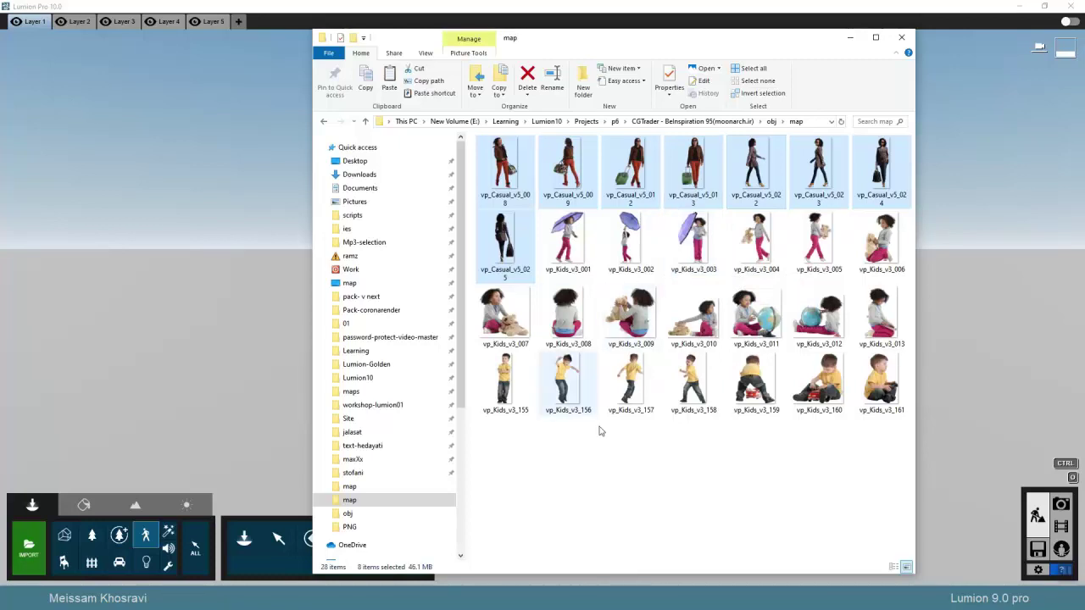
{"action": "left_click", "coordinate": [636, 449]}
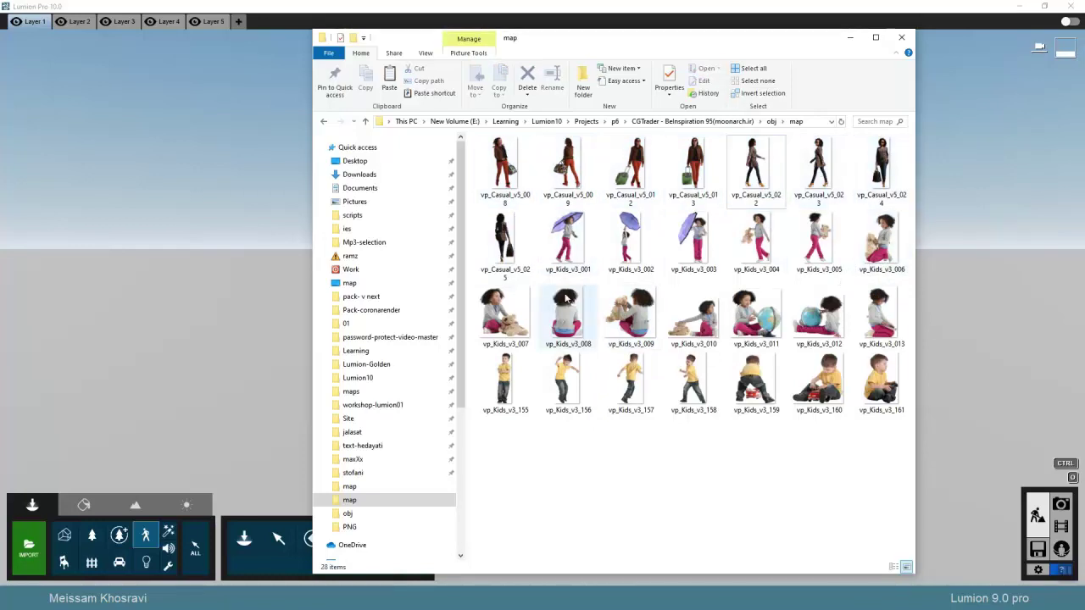
{"action": "left_click", "coordinate": [510, 166]}
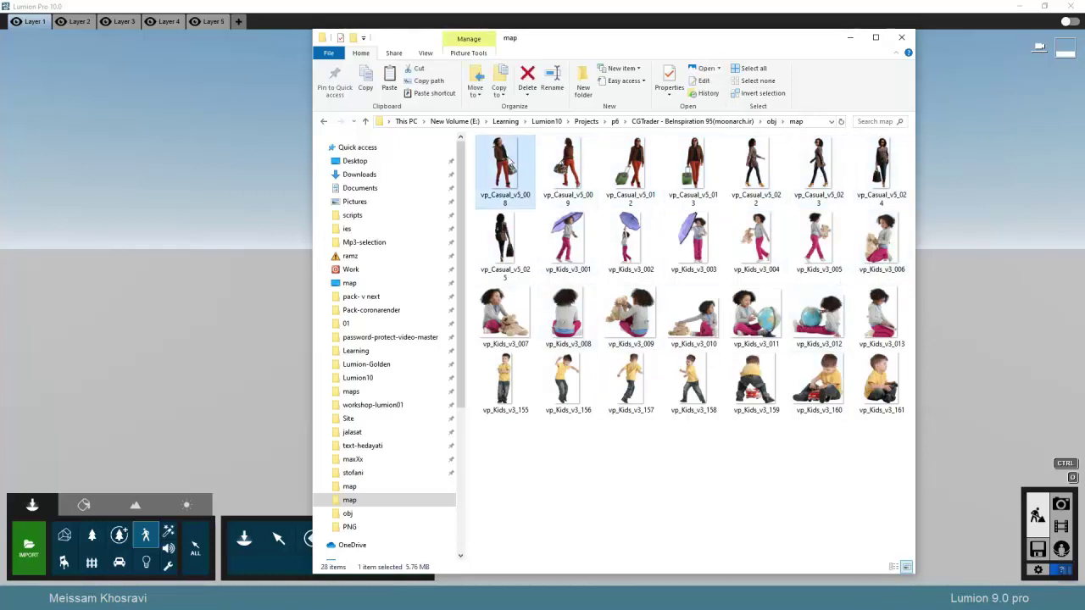
{"action": "double_click", "coordinate": [511, 167]}
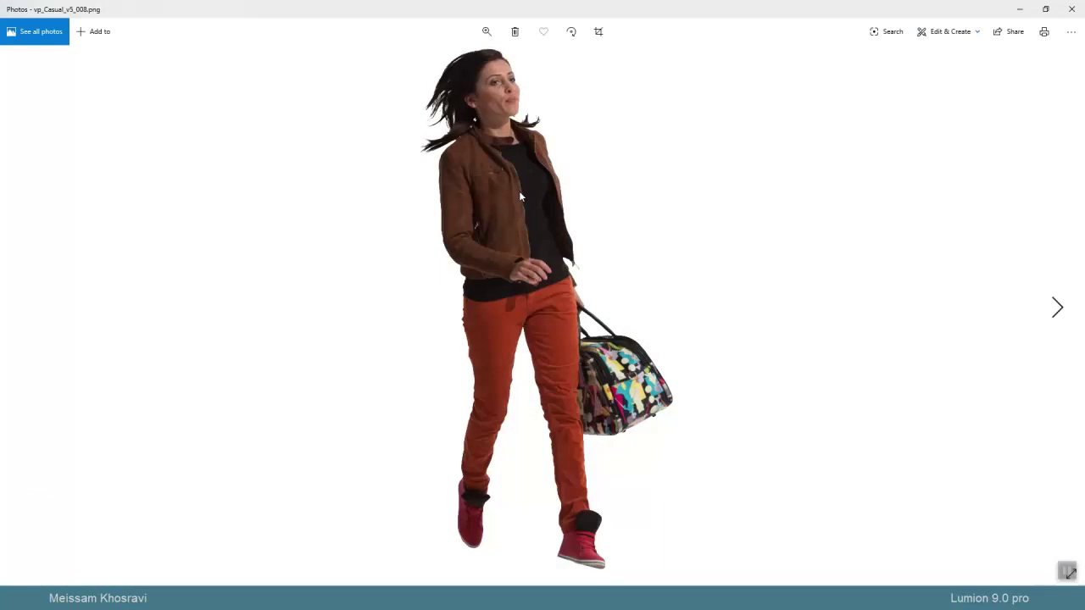
{"action": "key", "text": "Right"}
{"action": "key", "text": "Right"}
{"action": "key", "text": "Right"}
{"action": "key", "text": "Right"}
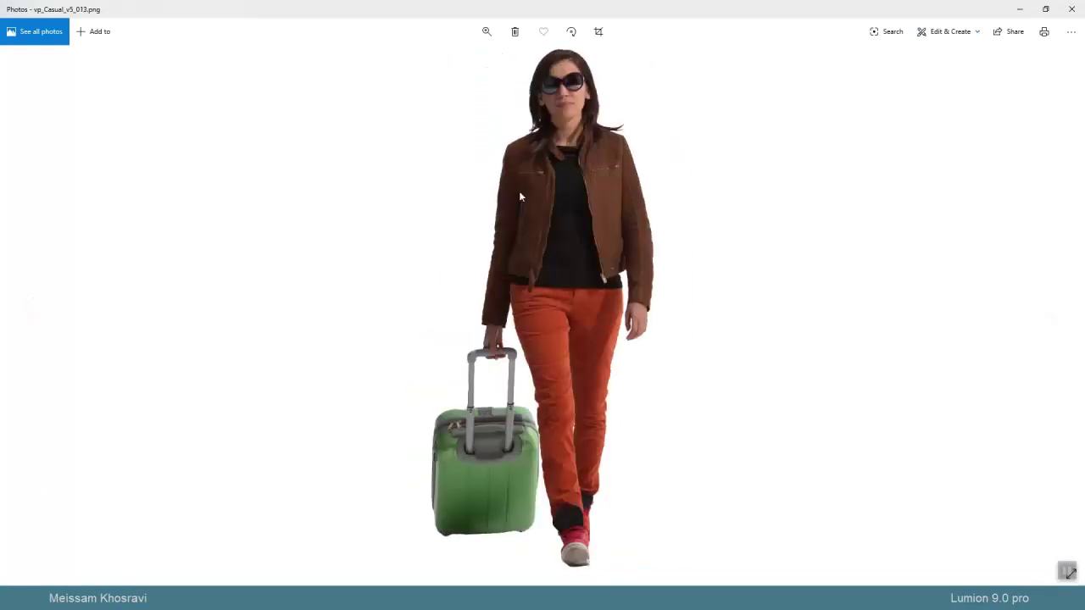
{"action": "key", "text": "Right"}
{"action": "key", "text": "Left"}
{"action": "key", "text": "Left"}
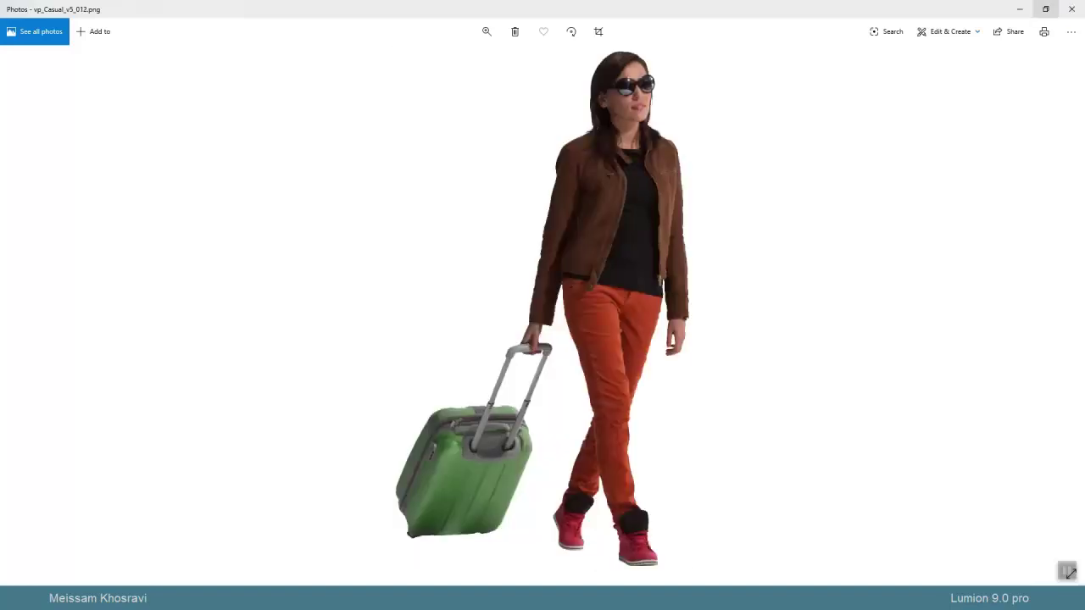
{"action": "left_click", "coordinate": [1020, 9]}
- Open vp_Casual_v5_009.png from the File Explorer map folder in Photoshop
{"action": "key", "text": "alt+Tab"}
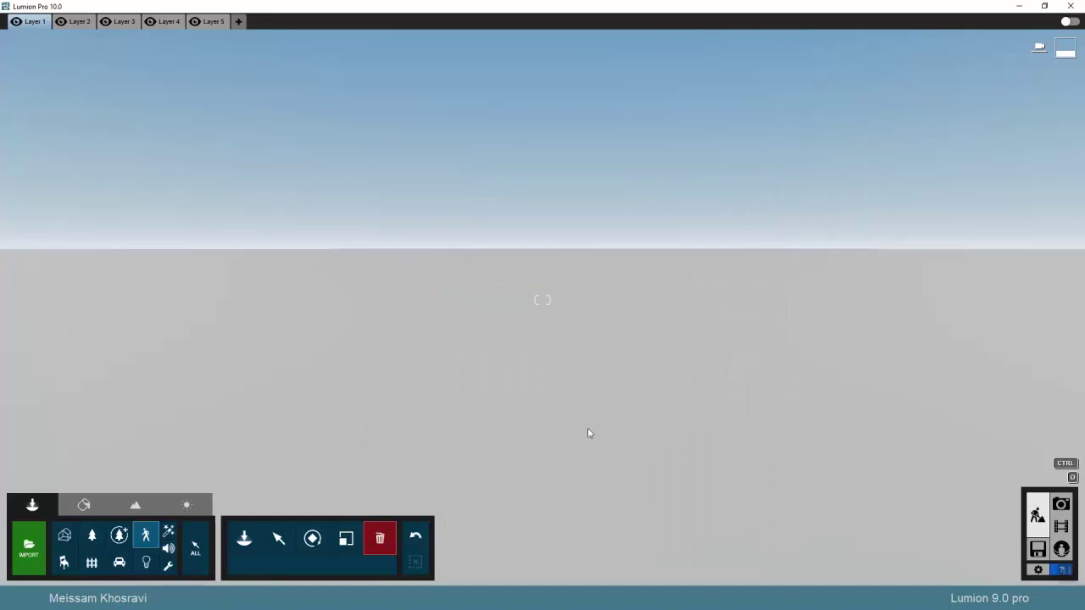
{"action": "key", "text": "alt+Tab"}
{"action": "left_click_drag", "start_coordinate": [627, 41], "coordinate": [500, 47]}
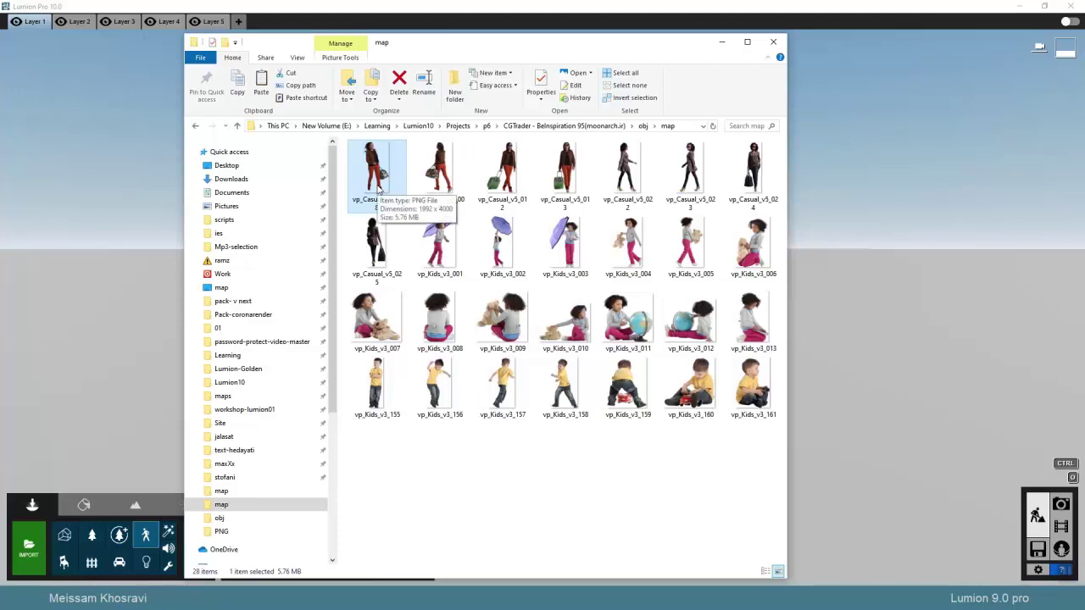
{"action": "left_click", "coordinate": [440, 178]}
{"action": "left_click_drag", "start_coordinate": [441, 178], "coordinate": [658, 548]}
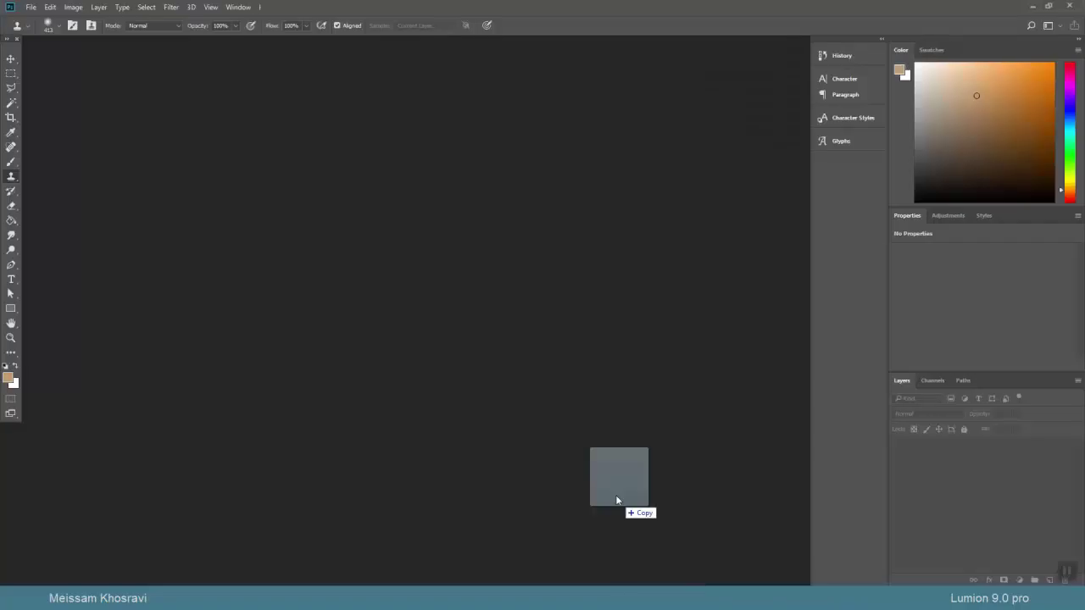
{"action": "left_click_drag", "start_coordinate": [617, 501], "coordinate": [426, 259]}
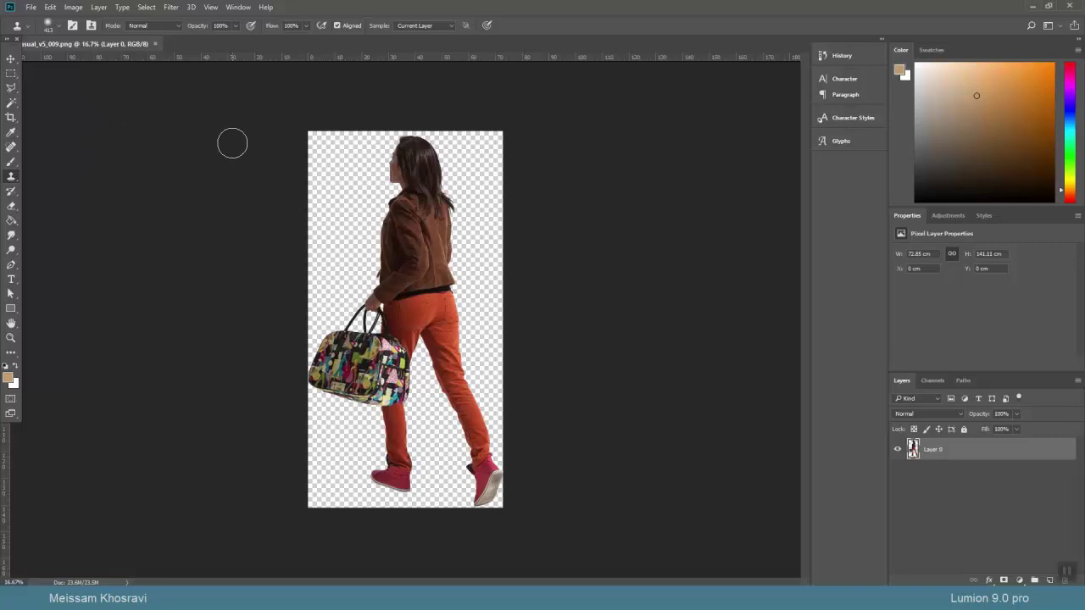
- Bring up the Image Size settings for the woman's picture and show its dimensions in centimeters
{"action": "left_click", "coordinate": [11, 59]}
{"action": "left_click", "coordinate": [74, 7]}
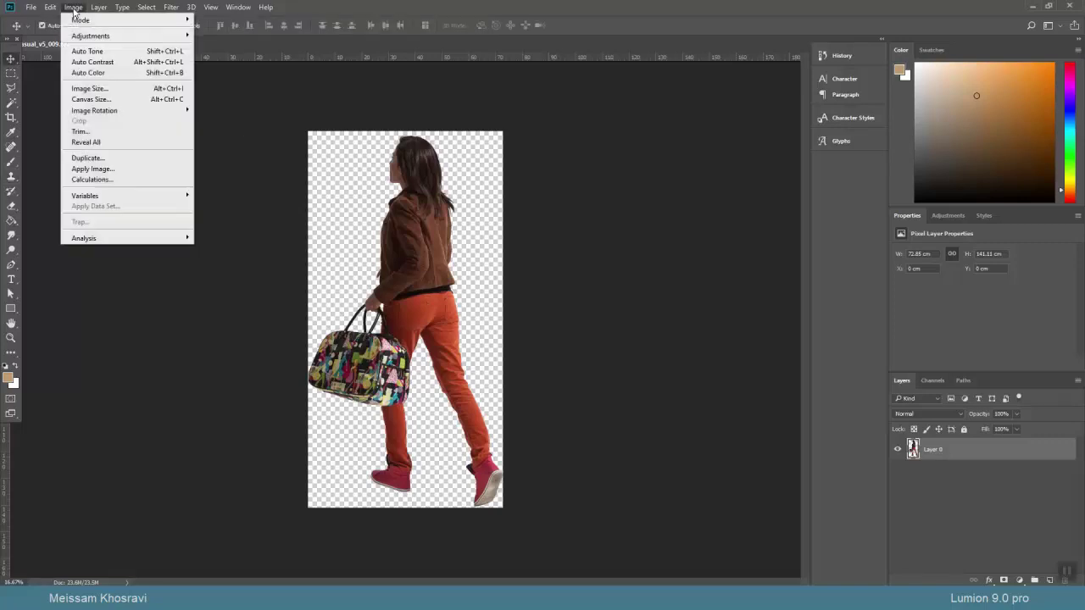
{"action": "left_click", "coordinate": [89, 88]}
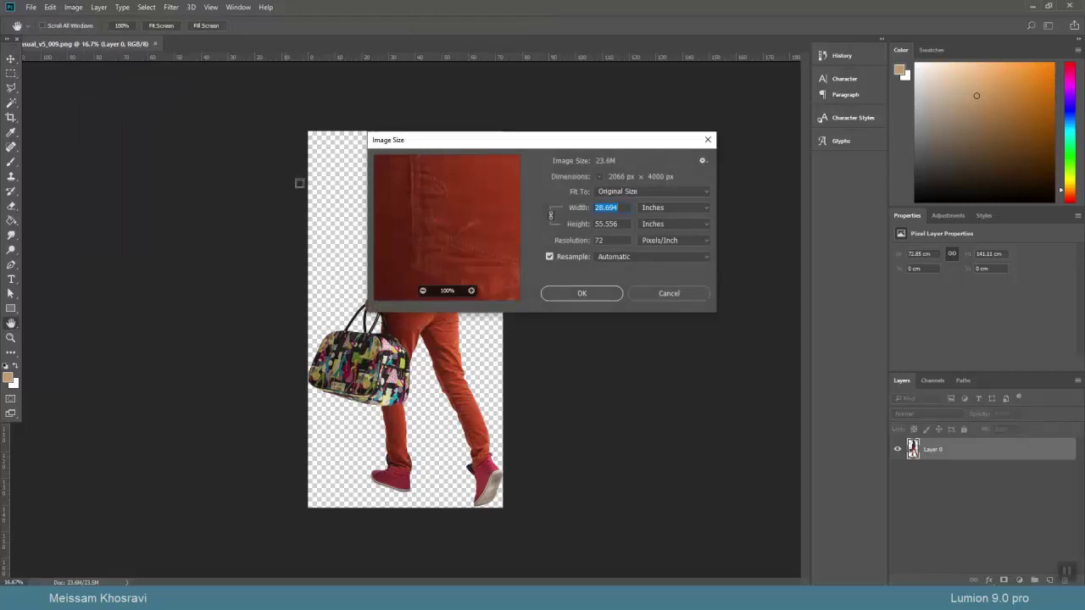
{"action": "left_click_drag", "start_coordinate": [558, 151], "coordinate": [666, 147]}
{"action": "left_click", "coordinate": [764, 203]}
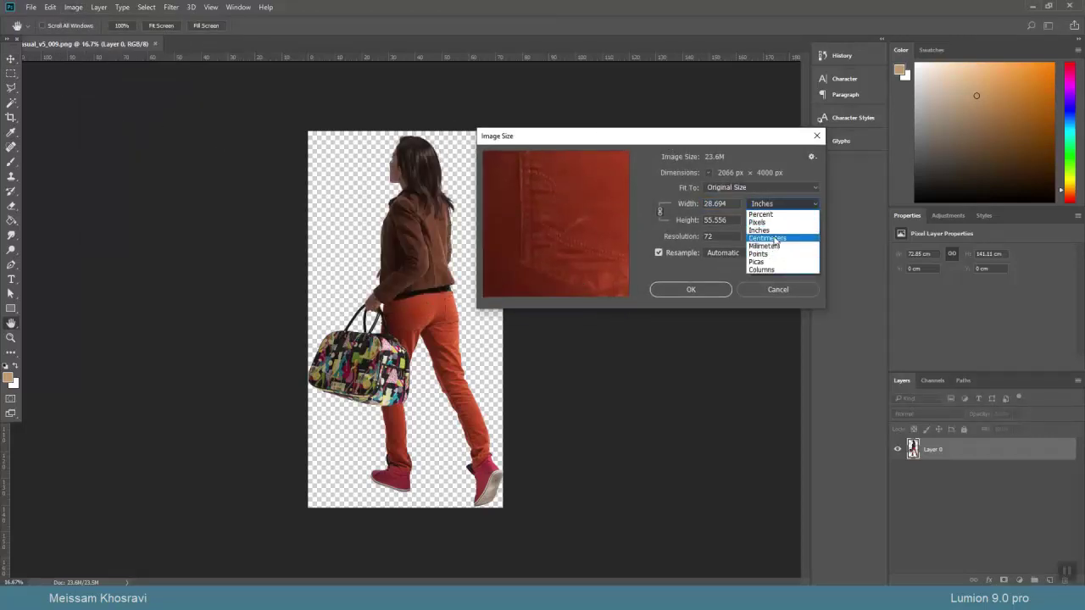
{"action": "left_click", "coordinate": [774, 240]}
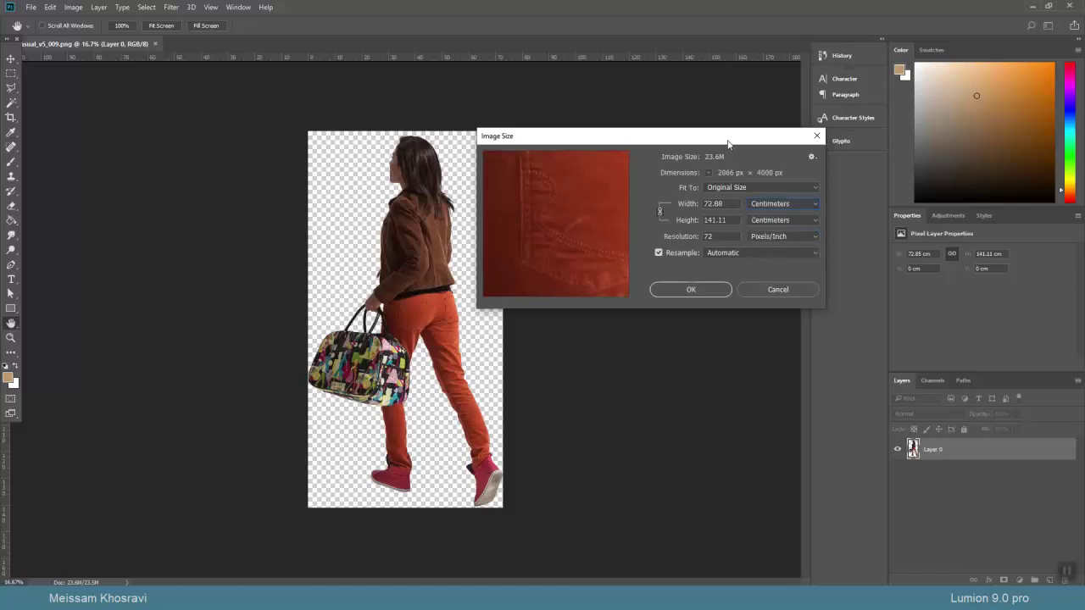
{"action": "left_click_drag", "start_coordinate": [727, 145], "coordinate": [788, 139]}
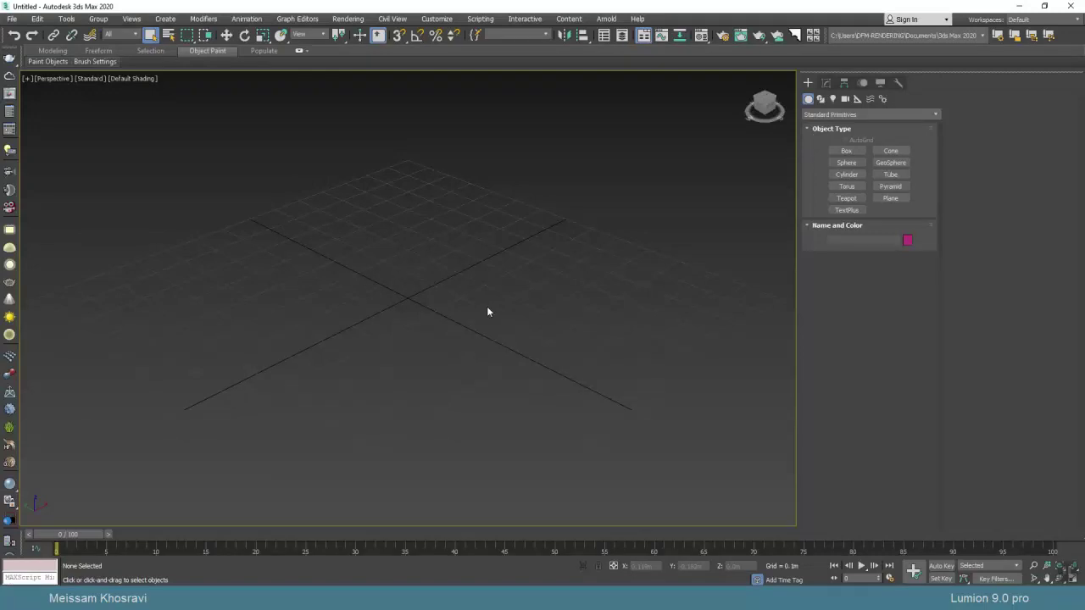
- Switch to 3ds Max and draw a plane about 0.823 m long and 0.439 m wide in the Front view, starting at the origin
{"action": "key", "text": "f"}
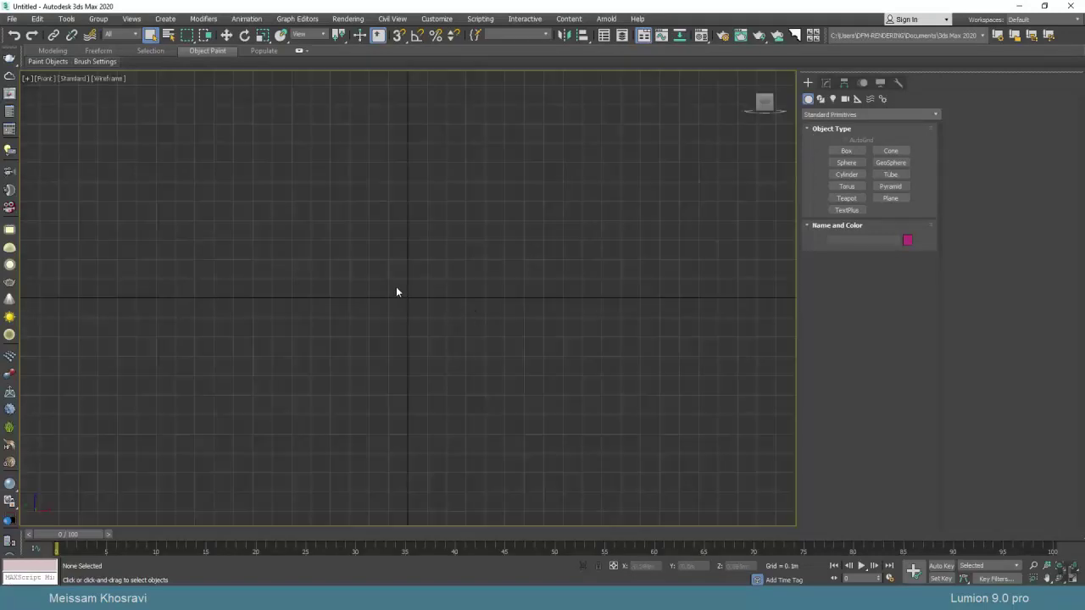
{"action": "scroll", "coordinate": [401, 287], "scroll_direction": "up", "scroll_amount": 3}
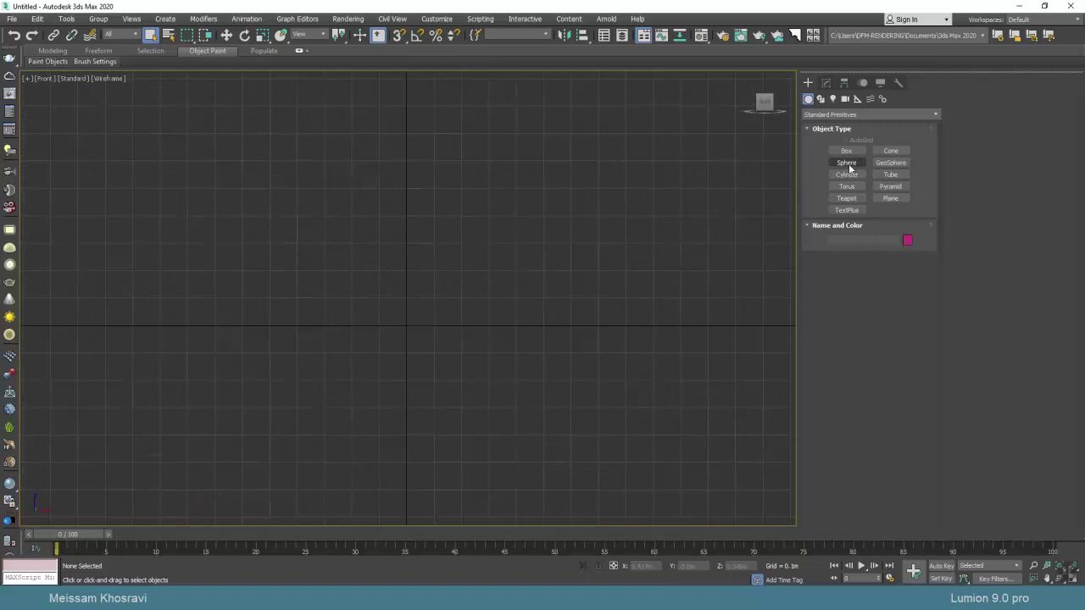
{"action": "left_click", "coordinate": [889, 198]}
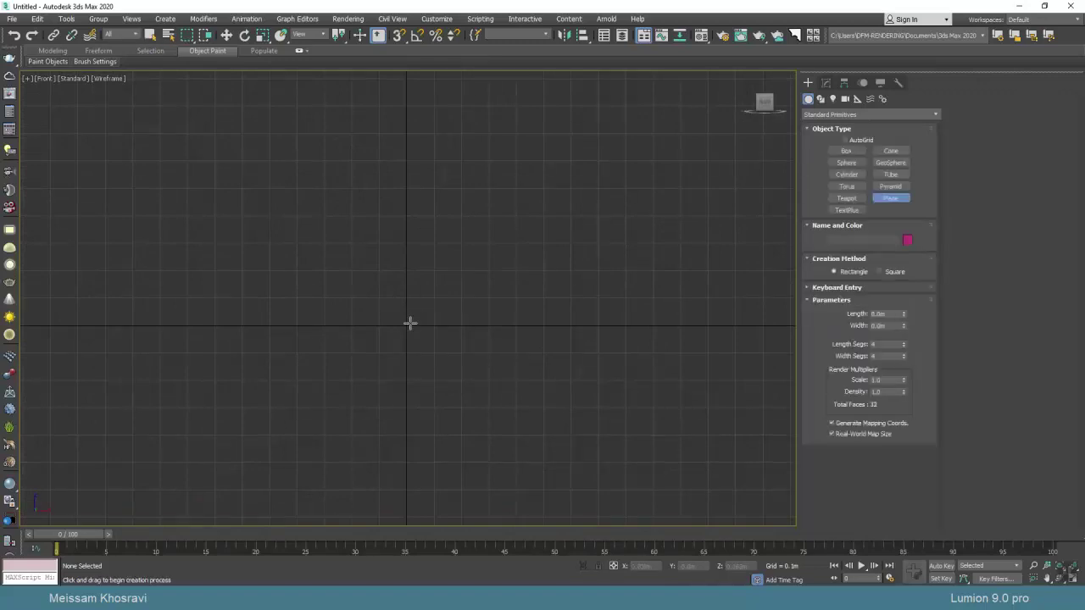
{"action": "left_click_drag", "start_coordinate": [407, 324], "coordinate": [528, 100]}
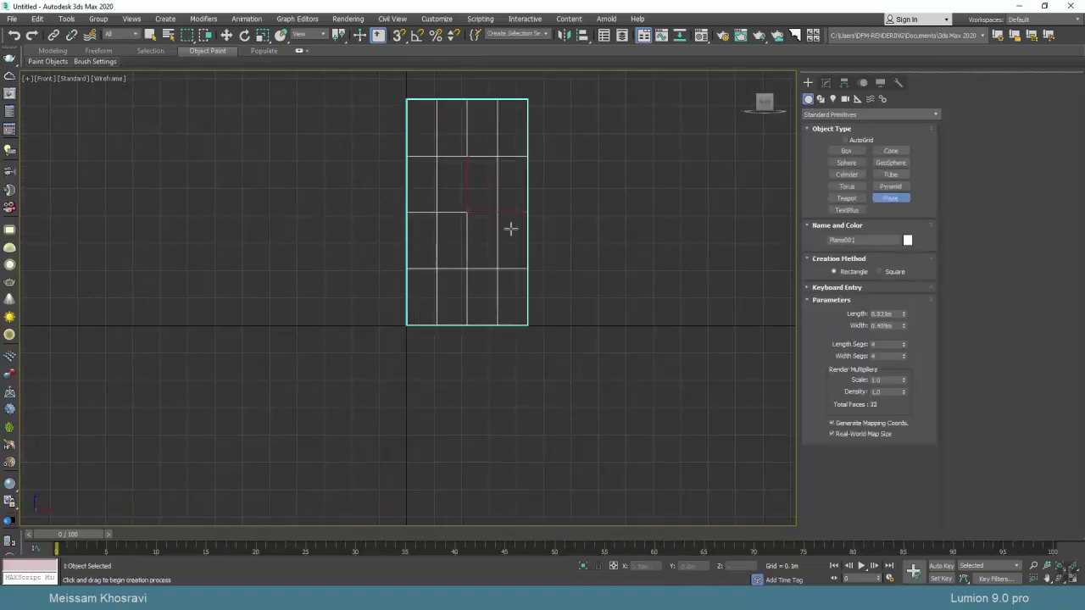
{"action": "right_click", "coordinate": [527, 261]}
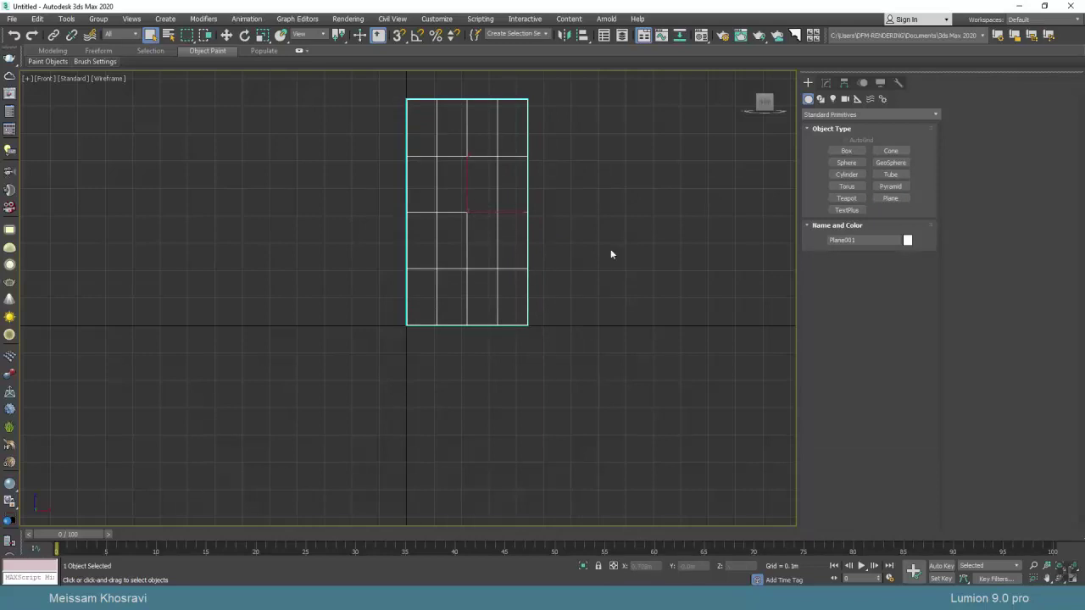
- Set the plane's length and width segments to 1
{"action": "left_click", "coordinate": [826, 82]}
{"action": "right_click", "coordinate": [903, 360]}
{"action": "right_click", "coordinate": [903, 350]}
- Change the Front view's display style from wireframe to Default Shading
{"action": "scroll", "coordinate": [610, 320], "scroll_direction": "down", "scroll_amount": 4}
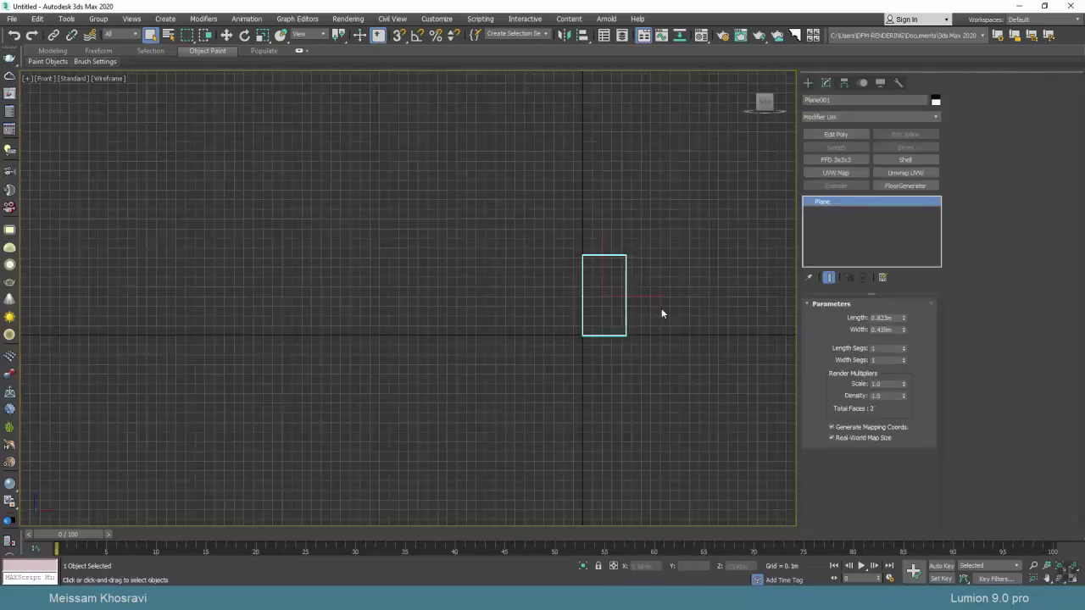
{"action": "left_click", "coordinate": [112, 80]}
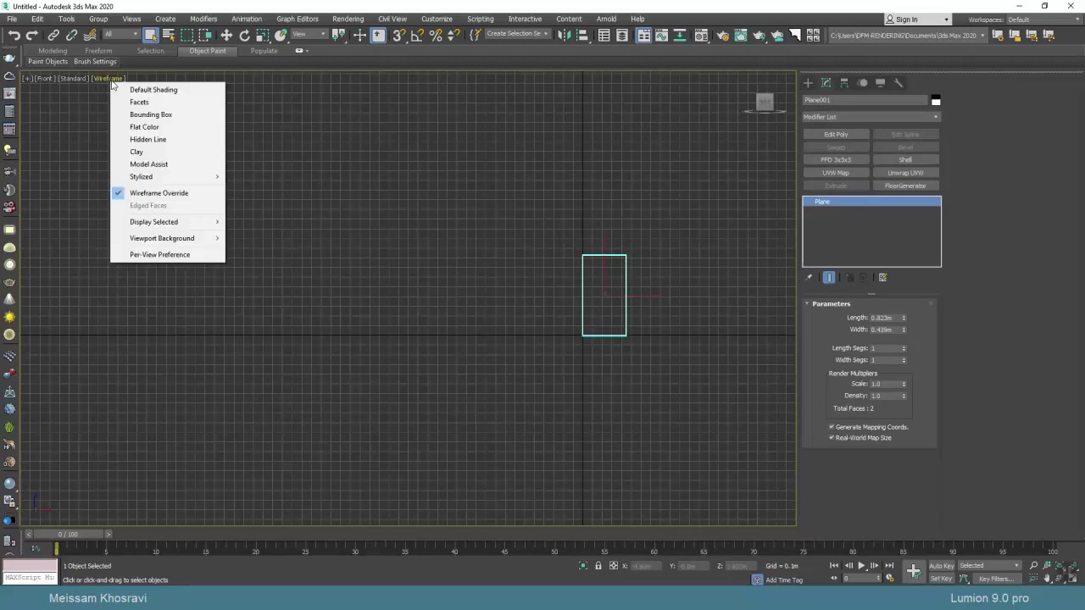
{"action": "left_click", "coordinate": [144, 89]}
{"action": "scroll", "coordinate": [509, 263], "scroll_direction": "up", "scroll_amount": 5}
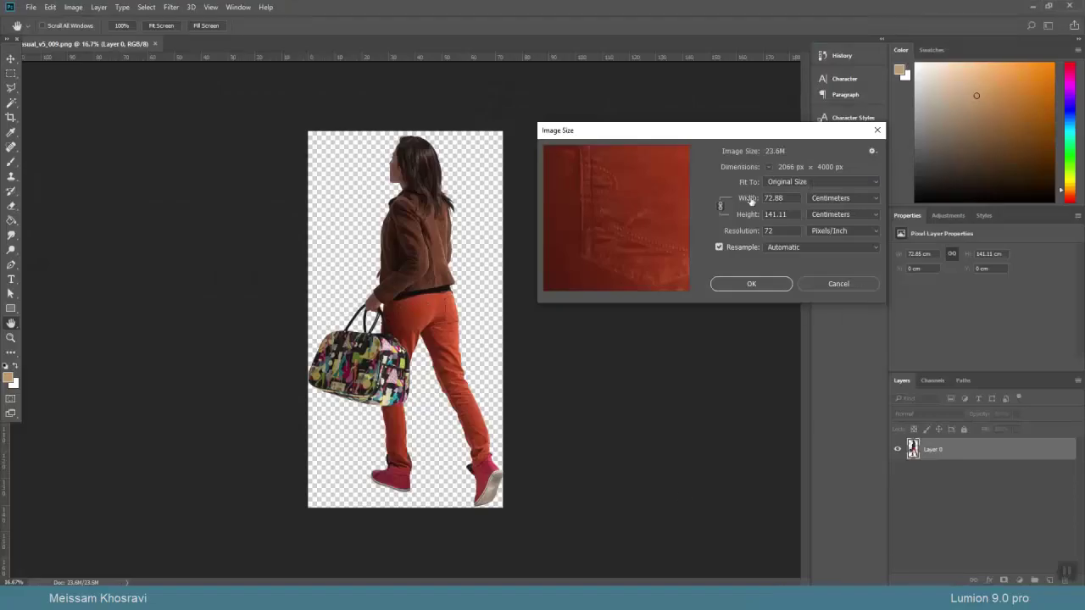
- Check the picture's width and height in Photoshop's Image Size settings, then return to the plane in 3ds Max
{"action": "double_click", "coordinate": [794, 196]}
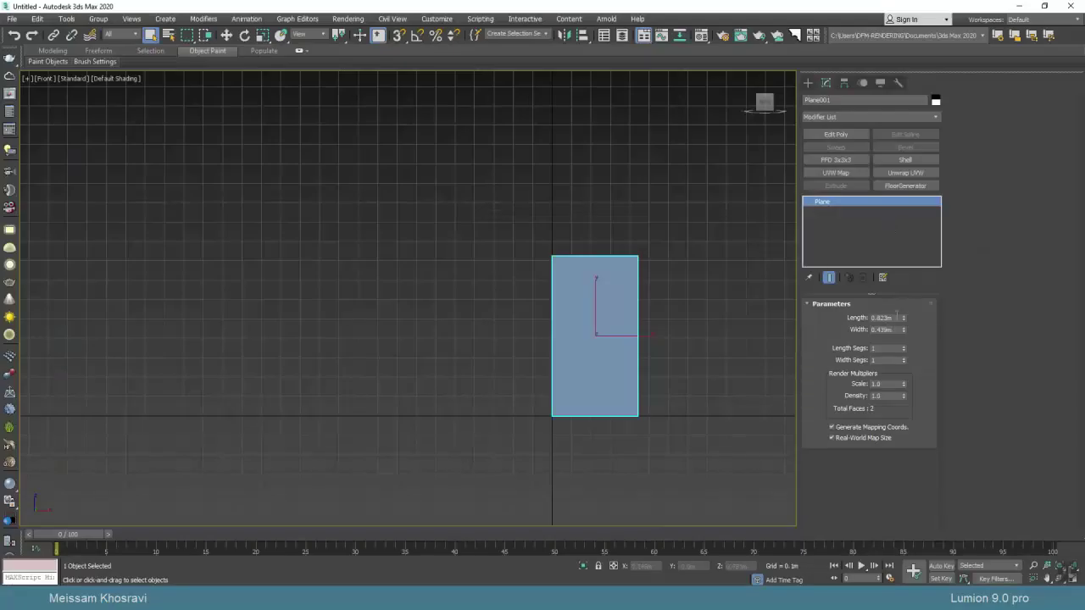
{"action": "scroll", "coordinate": [608, 268], "scroll_direction": "down", "scroll_amount": 2}
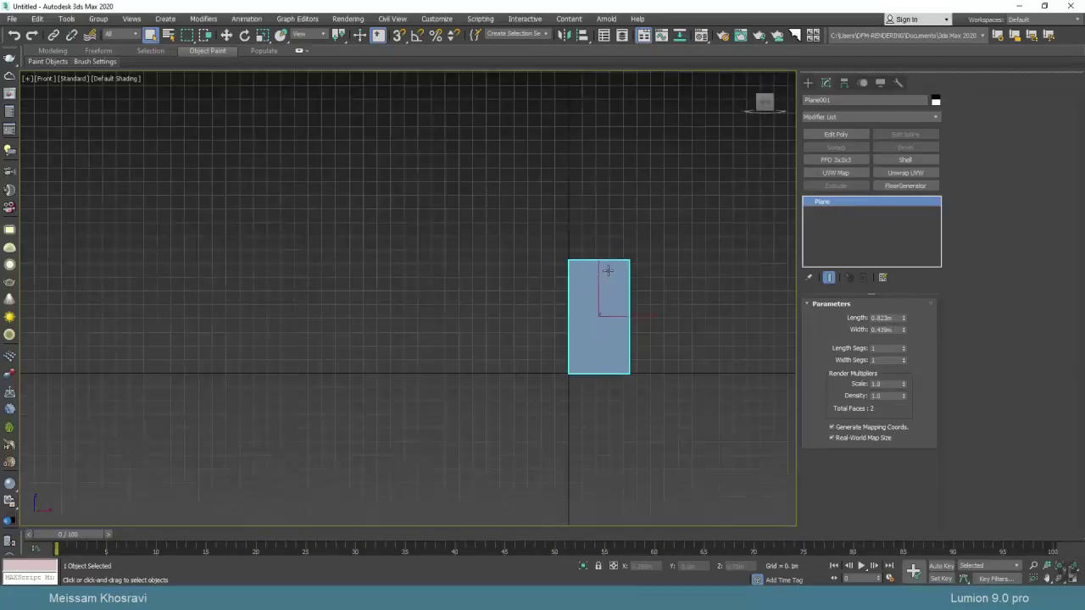
{"action": "scroll", "coordinate": [560, 257], "scroll_direction": "up", "scroll_amount": 2}
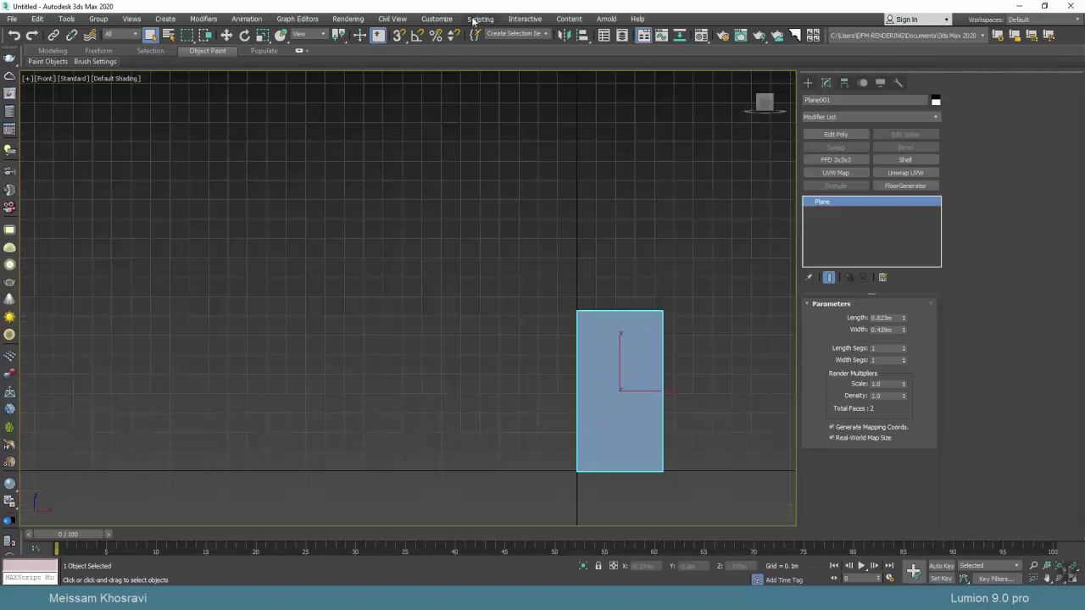
- Set the display units to metric Centimeters, check the system unit scale, and accept the units setup
{"action": "left_click", "coordinate": [438, 19]}
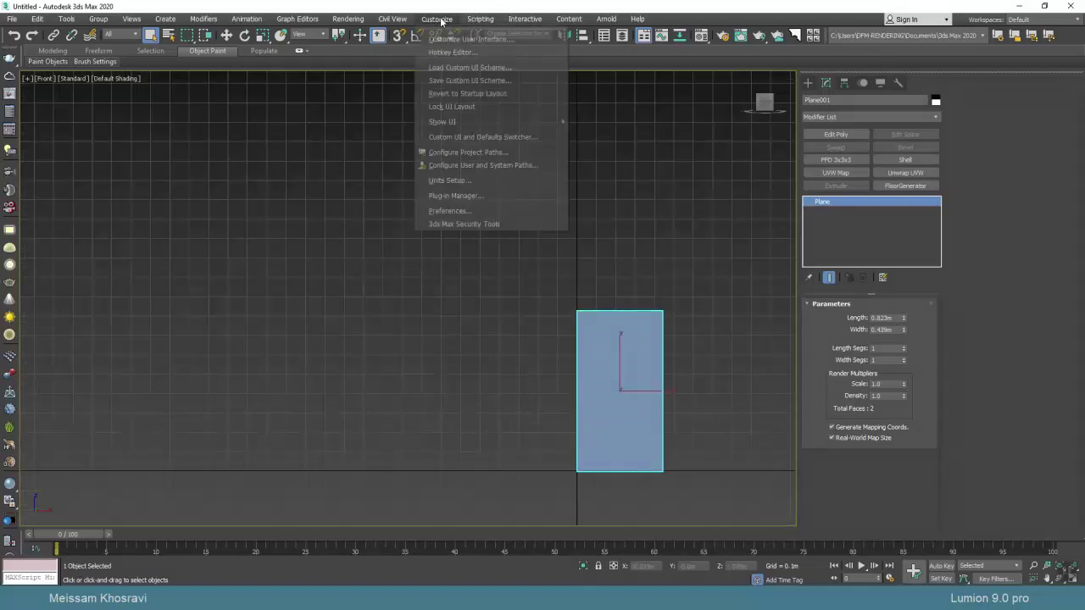
{"action": "left_click", "coordinate": [450, 181]}
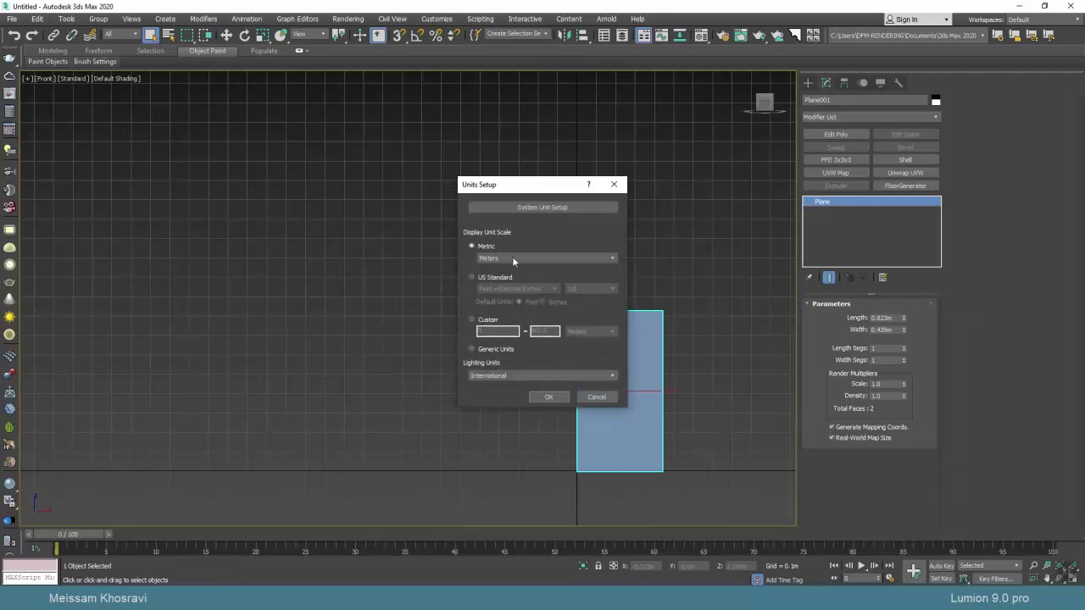
{"action": "left_click", "coordinate": [514, 257]}
{"action": "left_click", "coordinate": [512, 276]}
{"action": "left_click", "coordinate": [543, 207]}
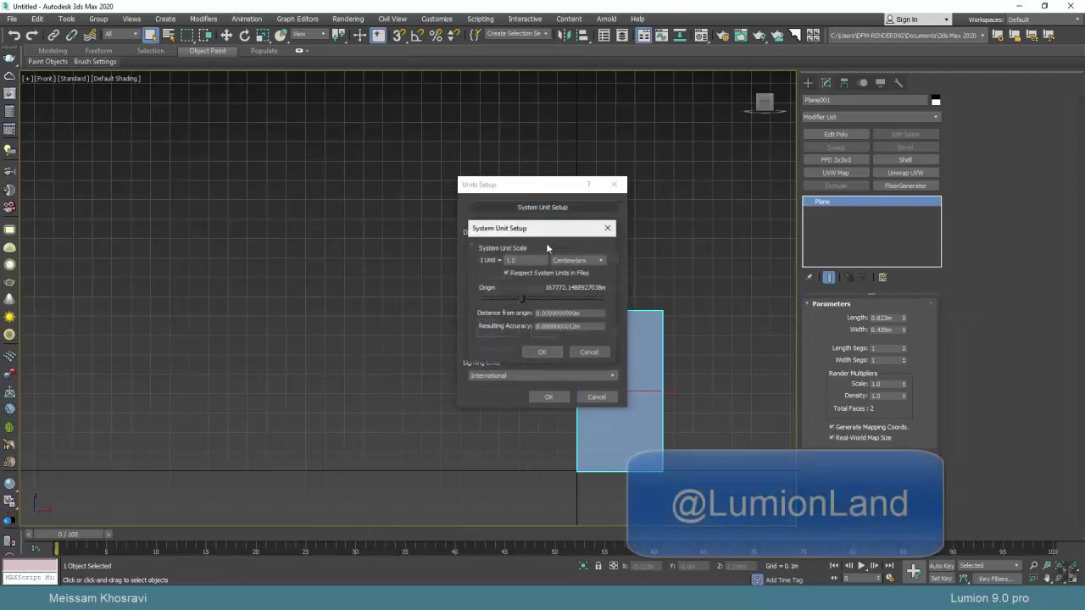
{"action": "left_click", "coordinate": [542, 351]}
{"action": "left_click", "coordinate": [550, 397]}
- Reset the scene without saving the current plane and continue past the missing DLLs notice
{"action": "left_click", "coordinate": [12, 18]}
{"action": "left_click", "coordinate": [51, 63]}
{"action": "left_click", "coordinate": [542, 316]}
{"action": "left_click", "coordinate": [511, 319]}
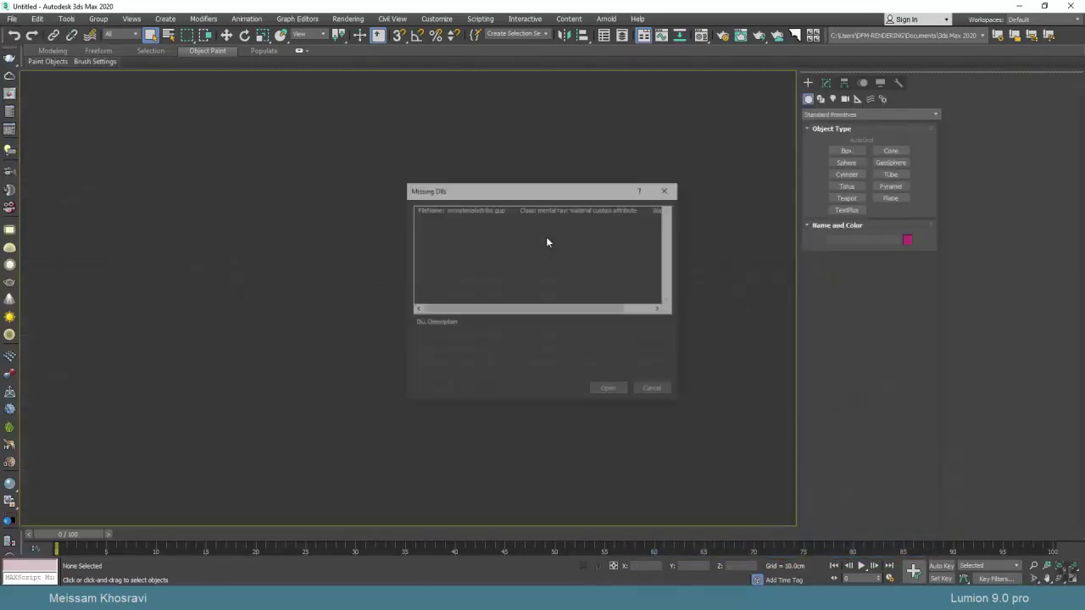
{"action": "left_click", "coordinate": [610, 390]}
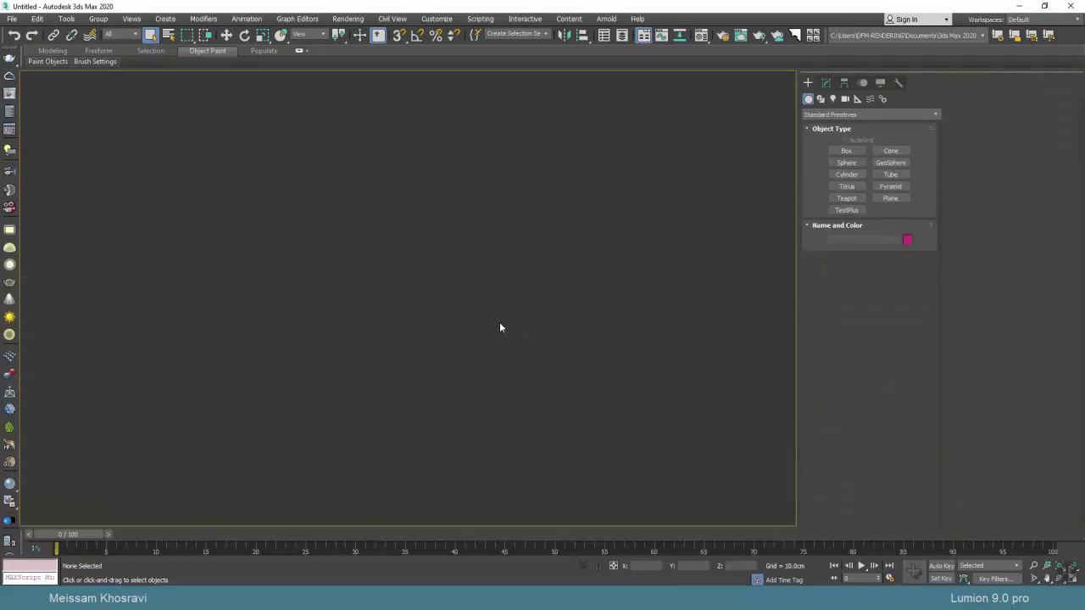
- Draw a plane about 95.6 cm long and 55.1 cm wide above the horizontal axis in the Front view
{"action": "key", "text": "f"}
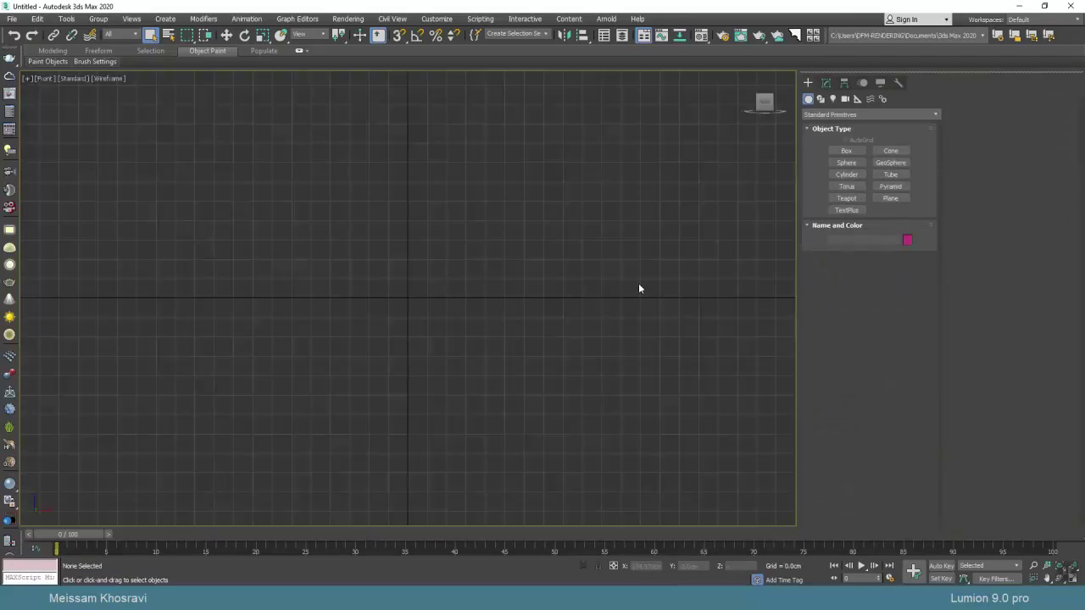
{"action": "left_click", "coordinate": [886, 198]}
{"action": "left_click_drag", "start_coordinate": [509, 295], "coordinate": [402, 110]}
{"action": "right_click", "coordinate": [725, 325]}
- Set the new plane's length and width segments to 1 and show the Front view in Default Shading
{"action": "left_click", "coordinate": [826, 83]}
{"action": "right_click", "coordinate": [903, 348]}
{"action": "right_click", "coordinate": [903, 361]}
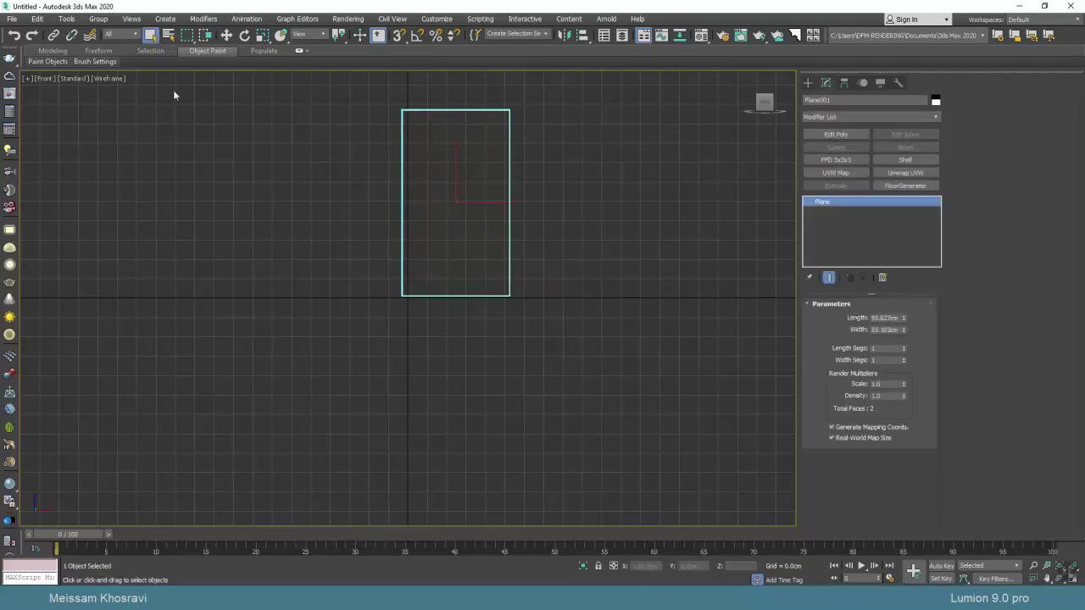
{"action": "left_click", "coordinate": [109, 78]}
{"action": "left_click", "coordinate": [144, 90]}
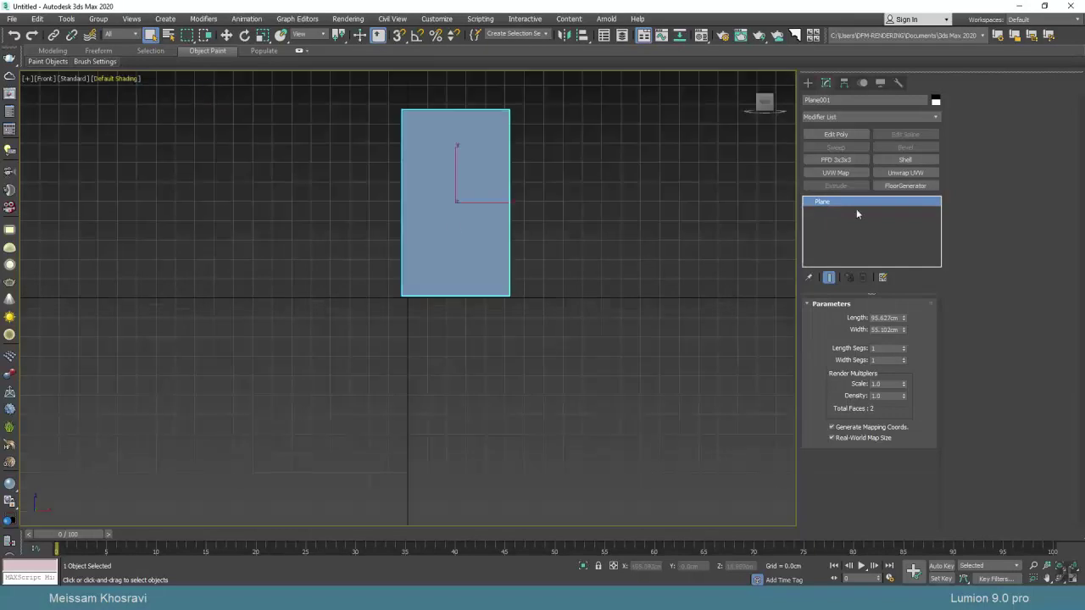
- Set the plane's length to 72.88 cm and its width to 141.11 cm, matching the picture's Image Size values in Photoshop
{"action": "left_click", "coordinate": [887, 318]}
{"action": "type", "text": "72.88"}
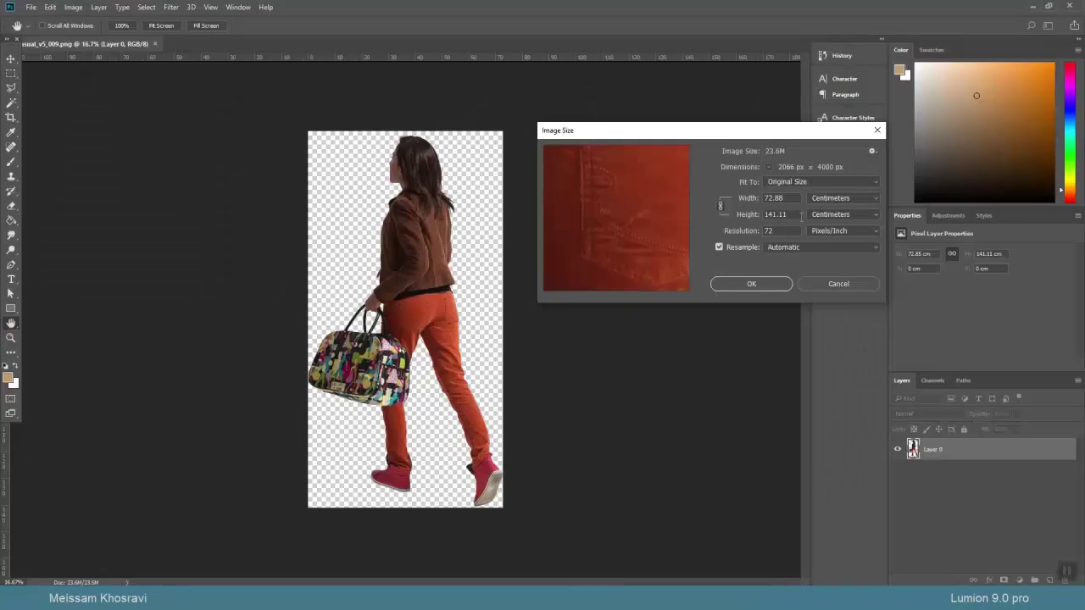
{"action": "left_click_drag", "start_coordinate": [796, 214], "coordinate": [765, 214]}
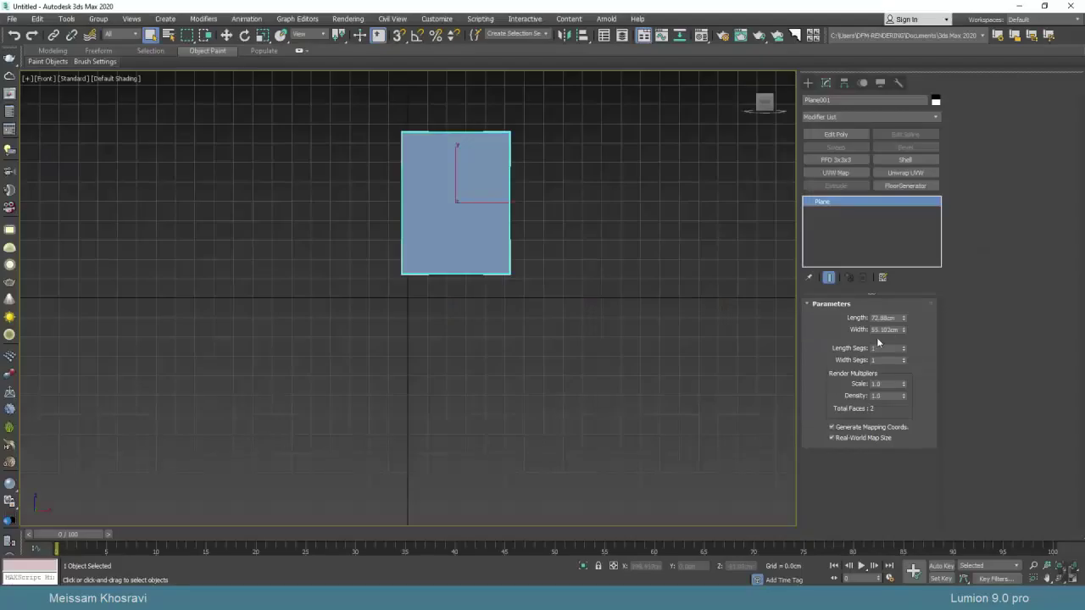
{"action": "double_click", "coordinate": [898, 330]}
{"action": "type", "text": "141.11"}
{"action": "key", "text": "shift+Tab"}
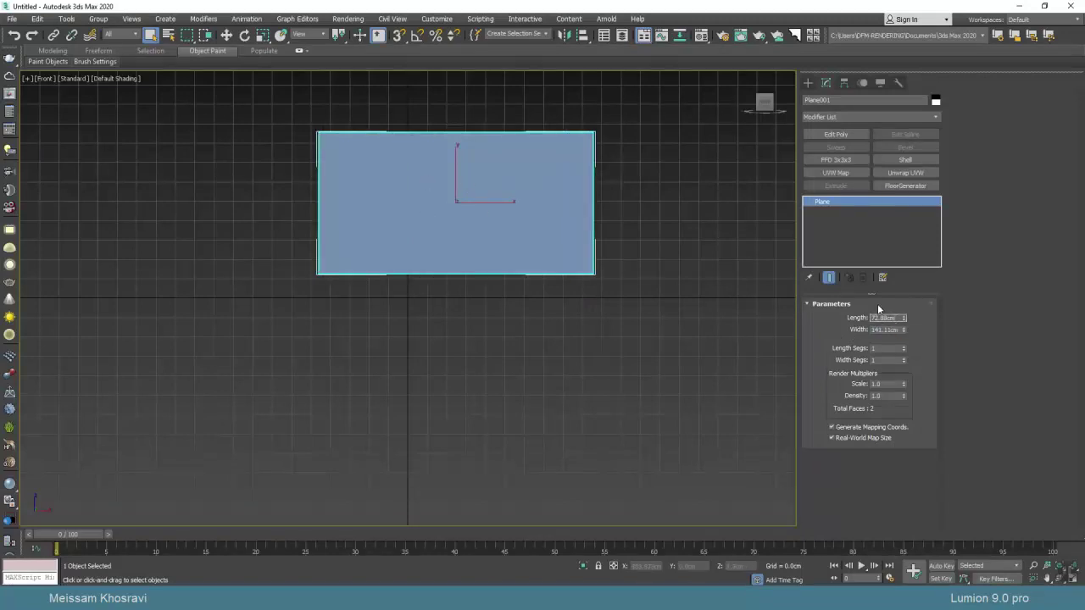
{"action": "left_click", "coordinate": [891, 329]}
- Rotate the plane 90 degrees in the Front view with angle snap on, so that it stands upright
{"action": "left_click", "coordinate": [461, 201]}
{"action": "key", "text": "e"}
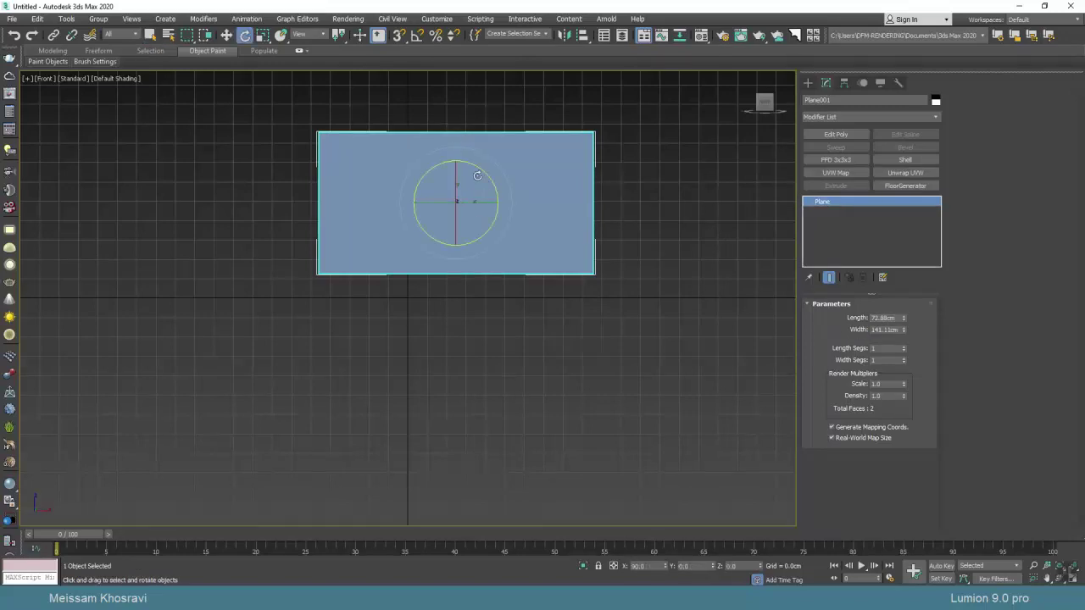
{"action": "left_click_drag", "start_coordinate": [480, 166], "coordinate": [540, 221]}
{"action": "key", "text": "ctrl+z"}
{"action": "key", "text": "a"}
{"action": "left_click_drag", "start_coordinate": [476, 166], "coordinate": [508, 202]}
- Move the plane to the origin by resetting its X and Z positions to 0
{"action": "scroll", "coordinate": [506, 202], "scroll_direction": "down", "scroll_amount": 2}
{"action": "scroll", "coordinate": [506, 203], "scroll_direction": "up", "scroll_amount": 2}
{"action": "key", "text": "w"}
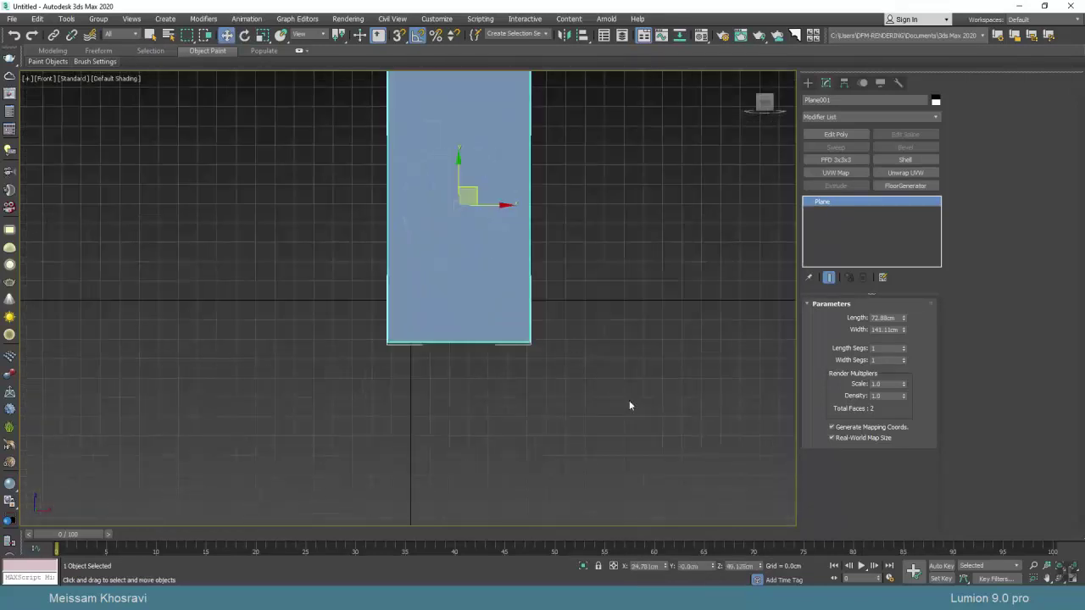
{"action": "right_click", "coordinate": [666, 567]}
{"action": "right_click", "coordinate": [760, 566]}
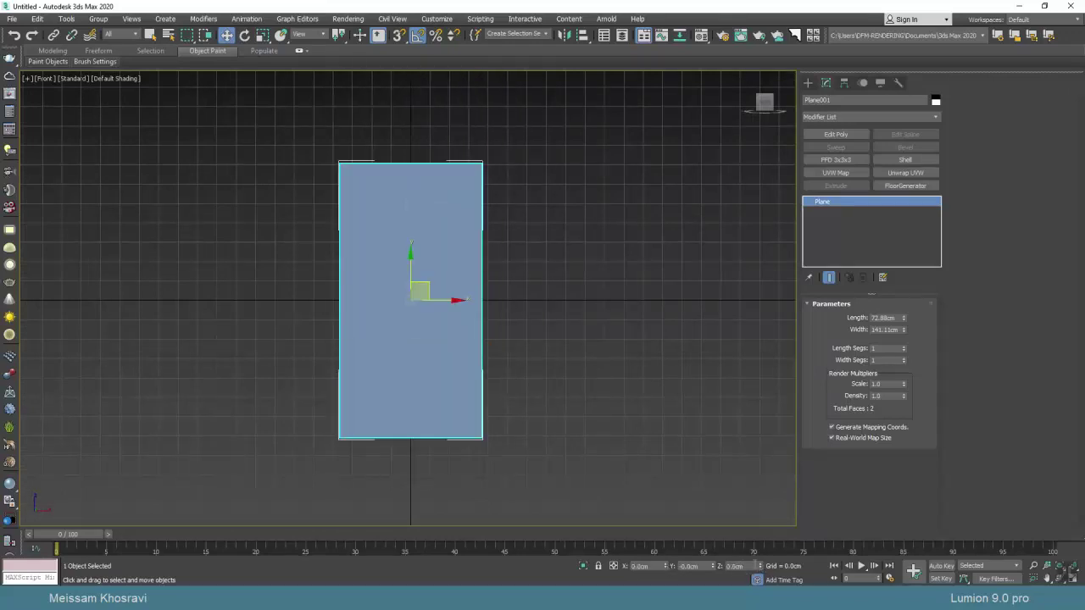
- Raise the plane vertically to about 72.2 cm in Z, bringing its bottom edge close to the ground line
{"action": "scroll", "coordinate": [506, 395], "scroll_direction": "down", "scroll_amount": 1}
{"action": "scroll", "coordinate": [486, 378], "scroll_direction": "up", "scroll_amount": 1}
{"action": "left_click_drag", "start_coordinate": [460, 301], "coordinate": [461, 168]}
{"action": "scroll", "coordinate": [449, 311], "scroll_direction": "up", "scroll_amount": 3}
{"action": "left_click_drag", "start_coordinate": [453, 368], "coordinate": [452, 330]}
{"action": "scroll", "coordinate": [417, 356], "scroll_direction": "up", "scroll_amount": 1}
{"action": "scroll", "coordinate": [416, 356], "scroll_direction": "down", "scroll_amount": 1}
- Fine-tune the plane's height to about 70.6 cm in Z so its bottom edge rests on the ground line
{"action": "key", "text": "l"}
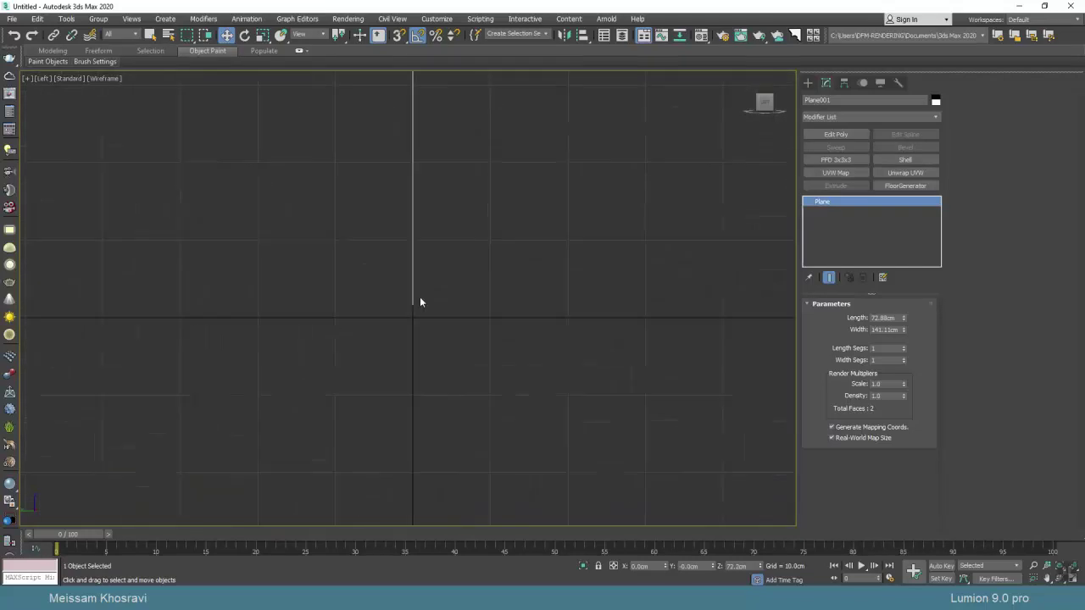
{"action": "key", "text": "f"}
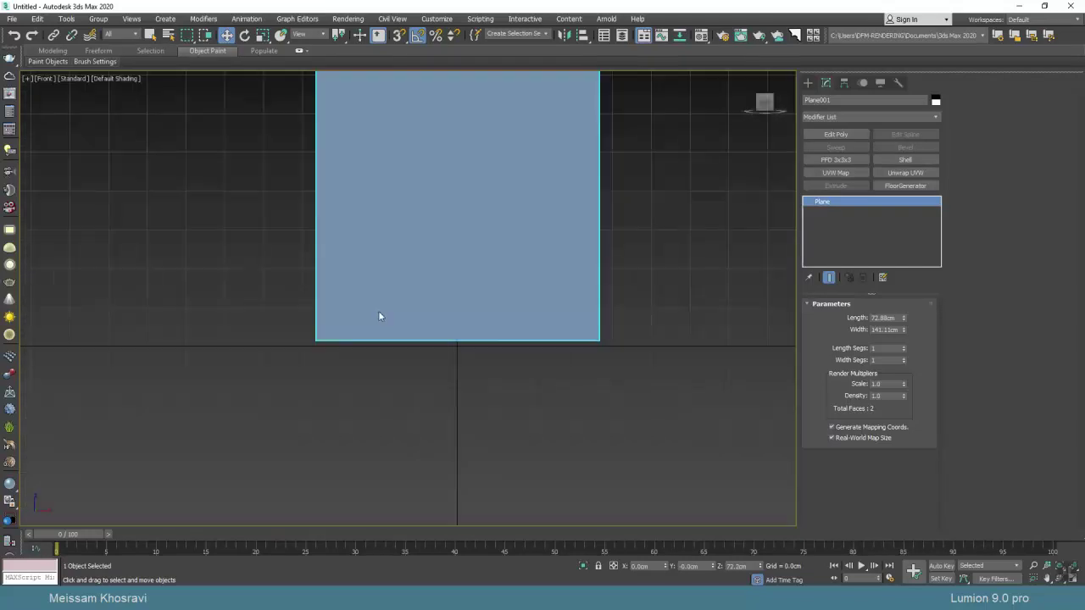
{"action": "scroll", "coordinate": [450, 327], "scroll_direction": "down", "scroll_amount": 5}
{"action": "left_click_drag", "start_coordinate": [457, 203], "coordinate": [455, 209]}
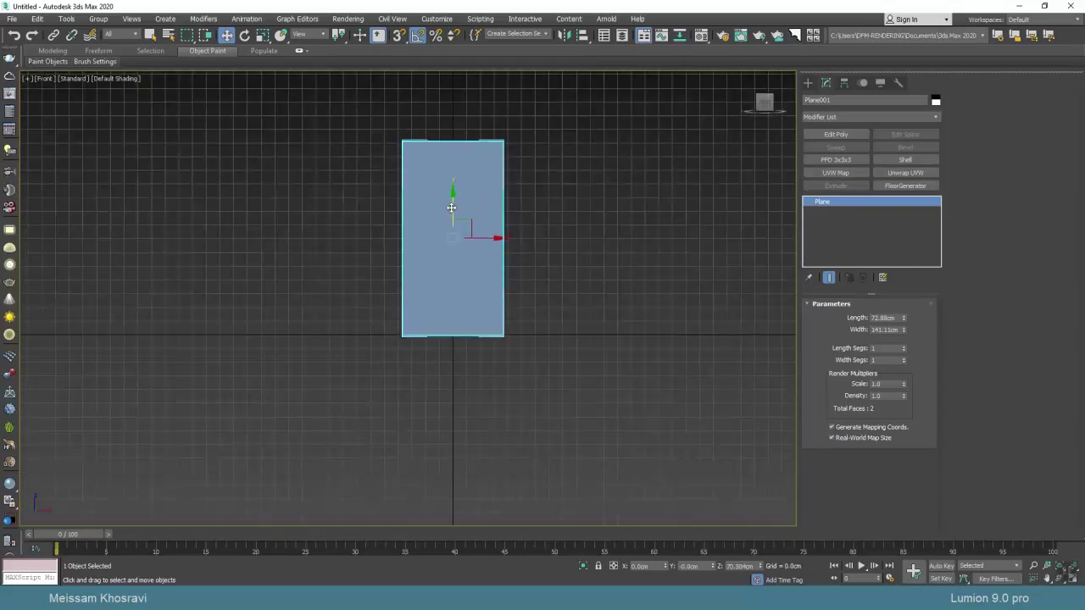
{"action": "scroll", "coordinate": [509, 339], "scroll_direction": "up", "scroll_amount": 6}
{"action": "left_click_drag", "start_coordinate": [551, 339], "coordinate": [552, 333]}
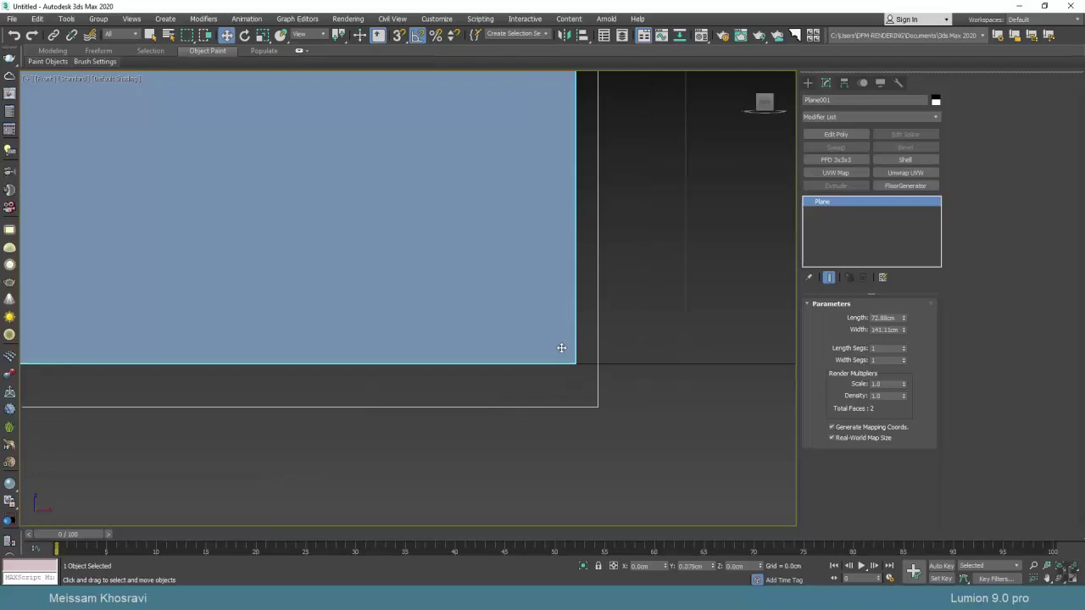
{"action": "scroll", "coordinate": [558, 351], "scroll_direction": "down", "scroll_amount": 6}
{"action": "scroll", "coordinate": [553, 338], "scroll_direction": "up", "scroll_amount": 4}
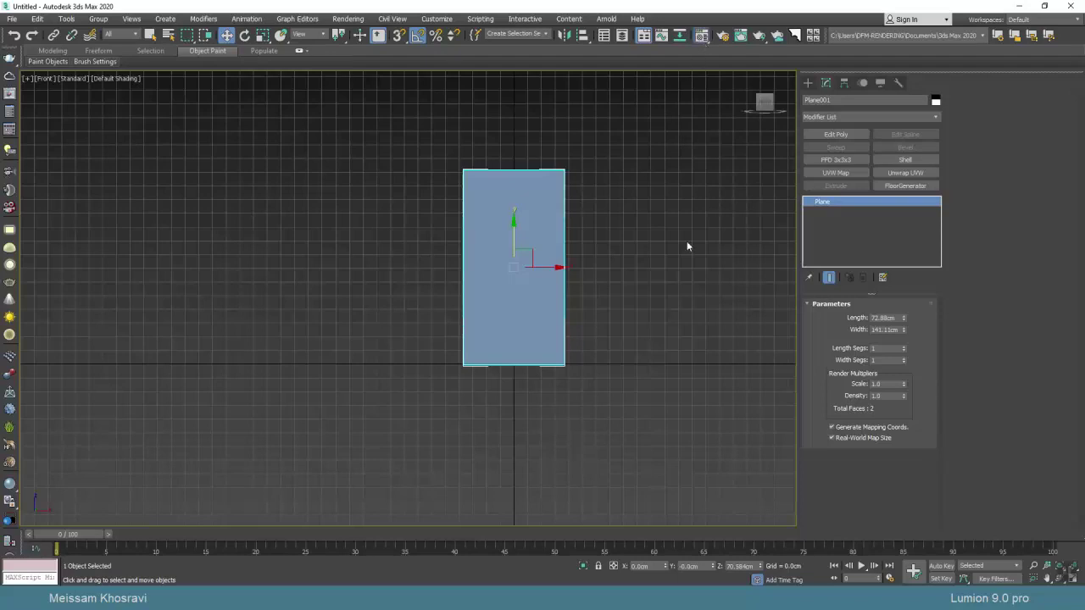
- Open the Material Editor and place it beside the plane, clear of the object's parameters
{"action": "key", "text": "m"}
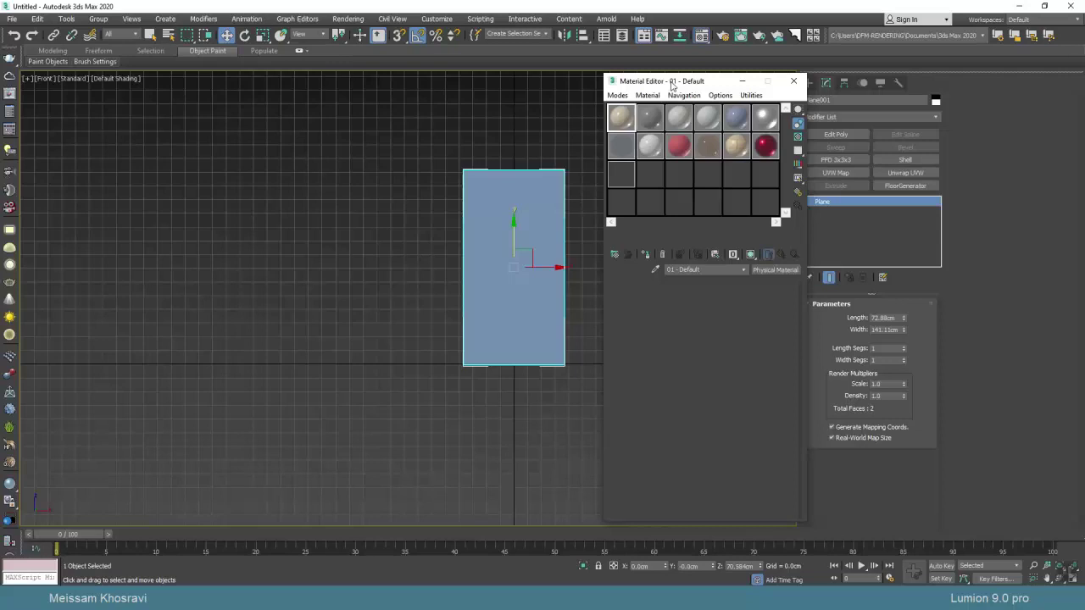
{"action": "left_click_drag", "start_coordinate": [693, 85], "coordinate": [268, 66]}
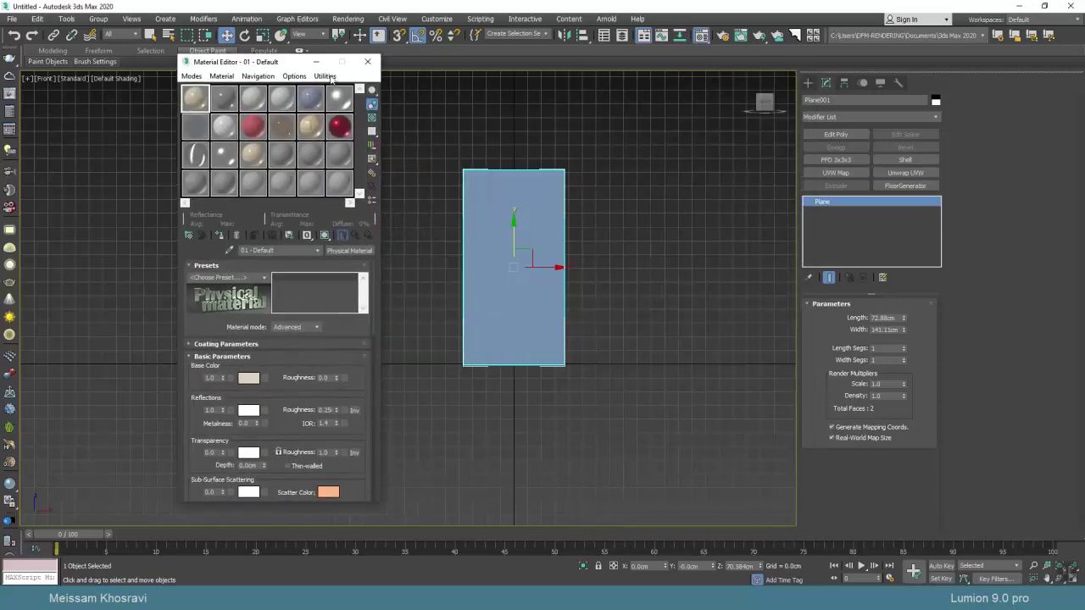
{"action": "left_click", "coordinate": [705, 36]}
{"action": "key", "text": "m"}
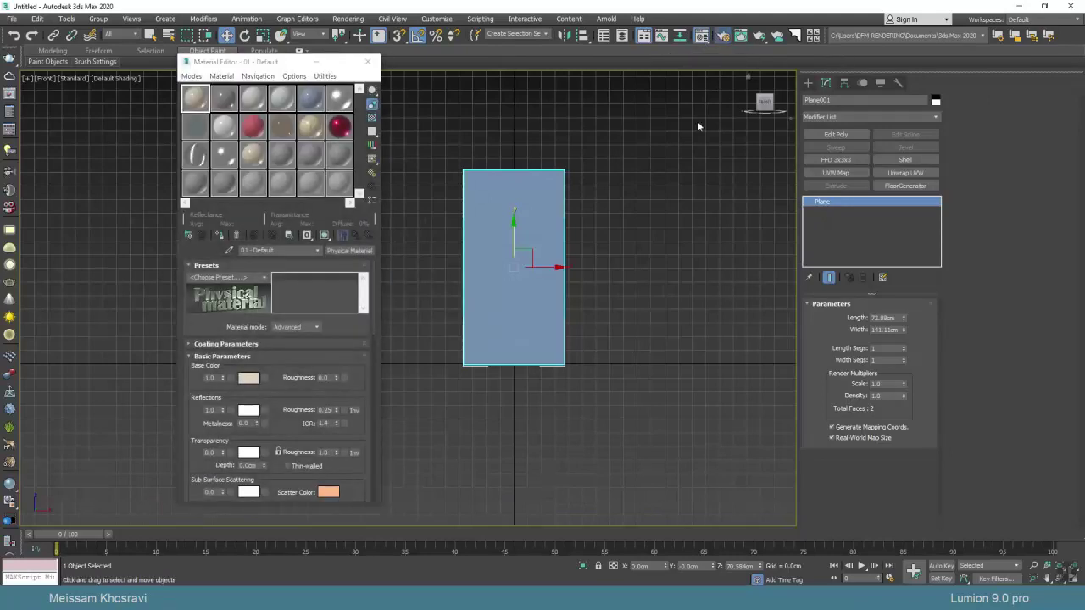
- Set the renderer to V-Ray Next, update 3.1 in the render setup and check the renderer assignments
{"action": "key", "text": "F10"}
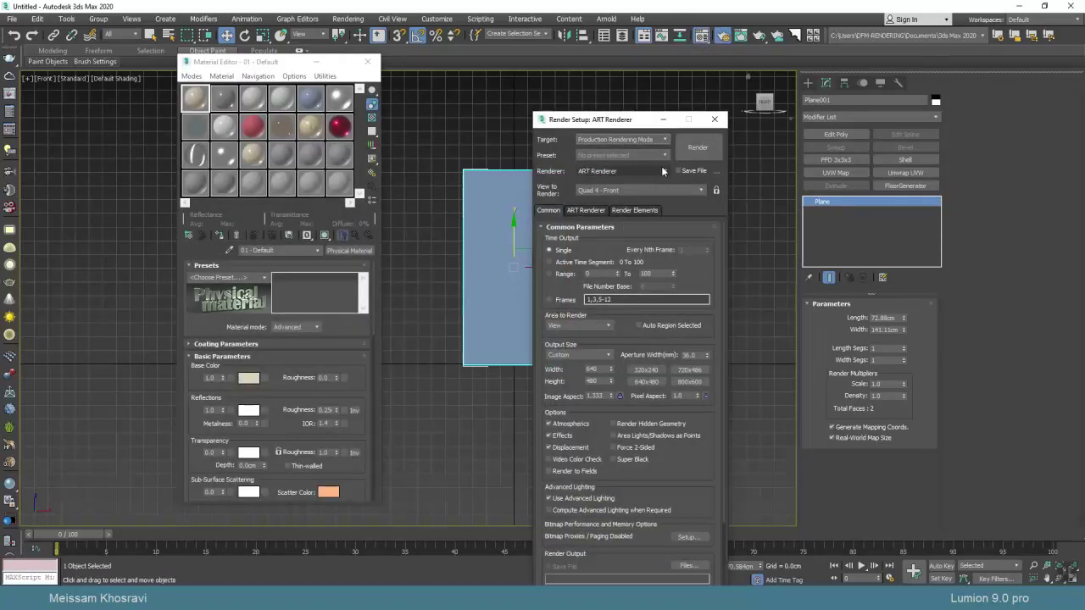
{"action": "left_click", "coordinate": [664, 171]}
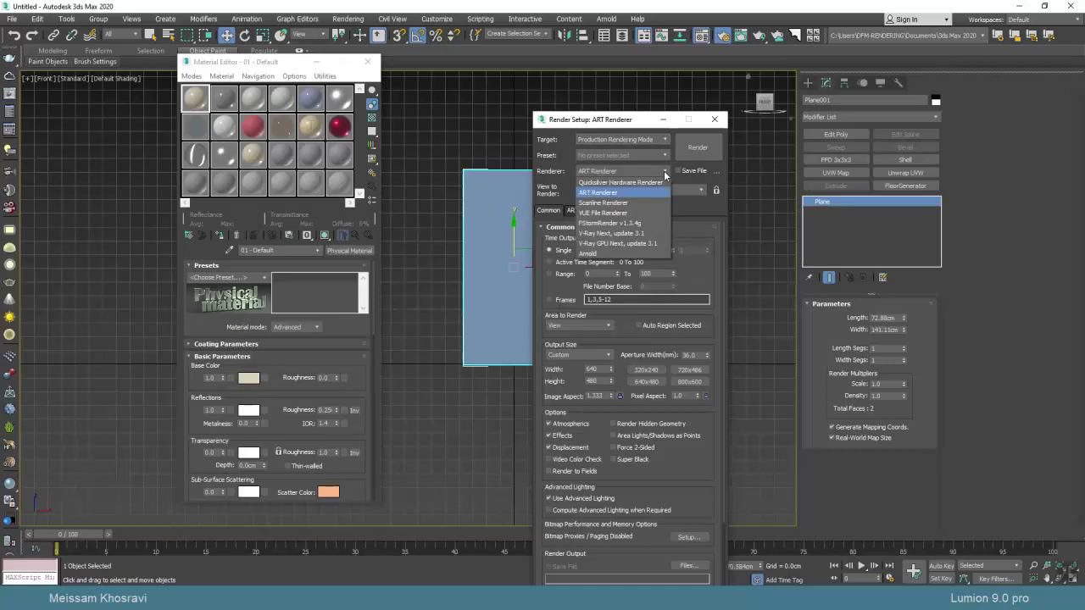
{"action": "left_click", "coordinate": [621, 233]}
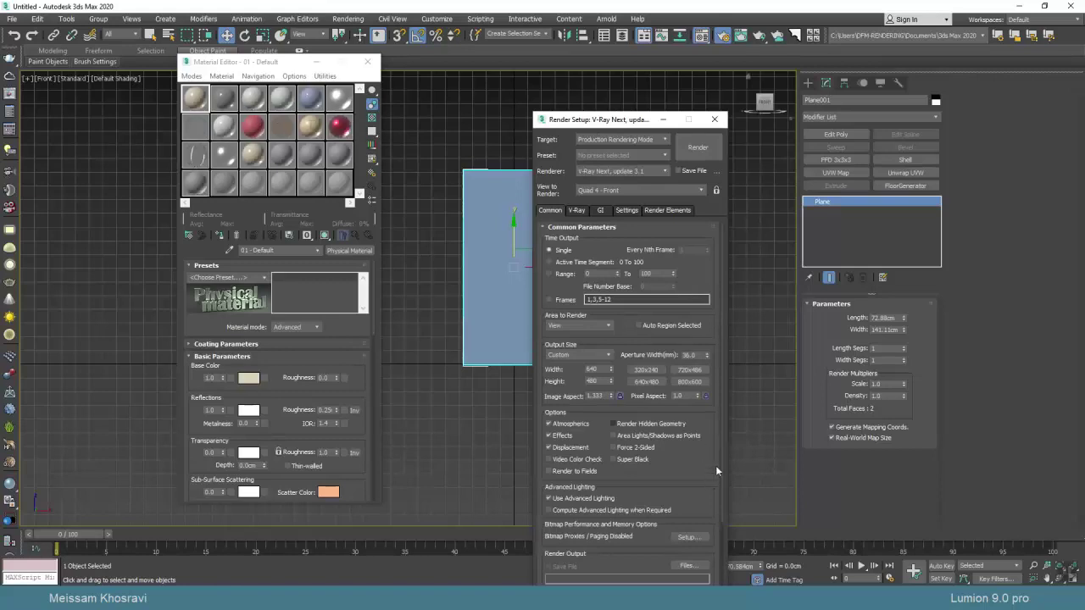
{"action": "scroll", "coordinate": [722, 440], "scroll_direction": "down", "scroll_amount": 3}
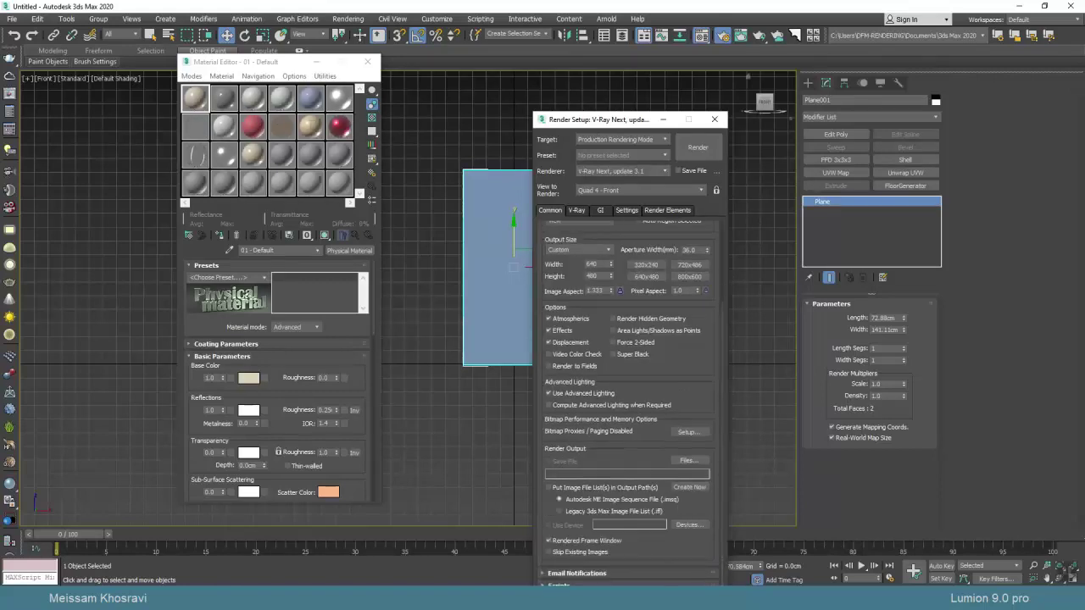
{"action": "scroll", "coordinate": [645, 543], "scroll_direction": "down", "scroll_amount": 2}
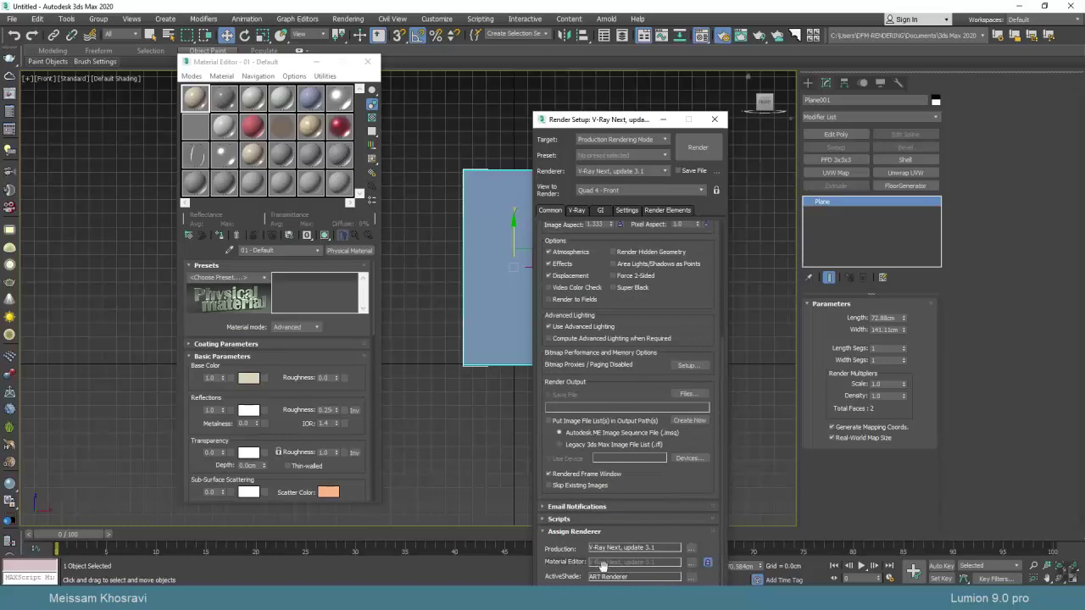
- Load a Scanline Standard material into the first material slot and close the Material/Map Browser
{"action": "left_click", "coordinate": [188, 239]}
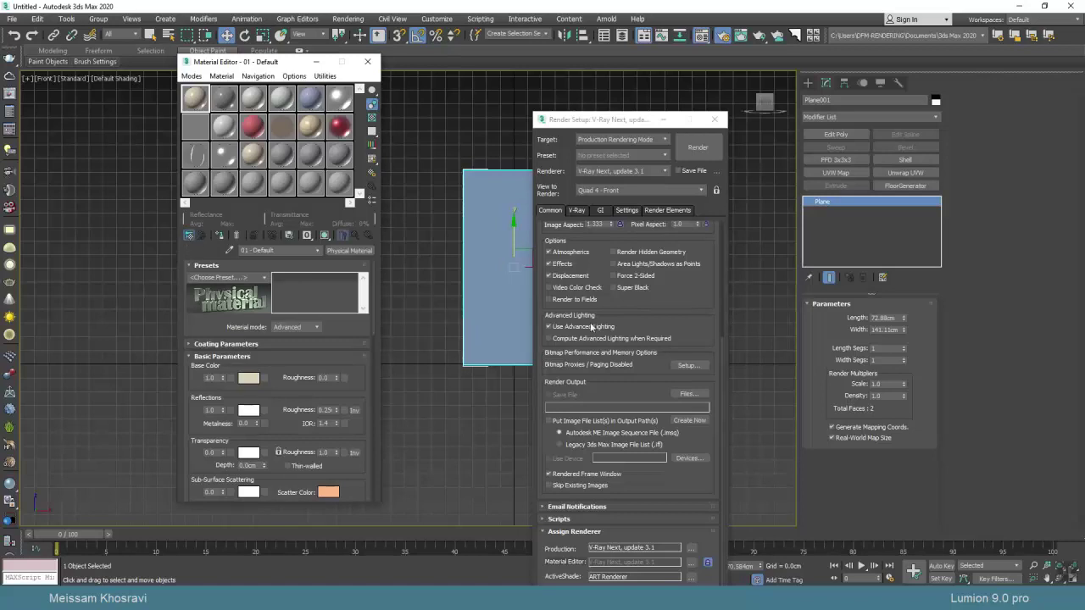
{"action": "double_click", "coordinate": [56, 193]}
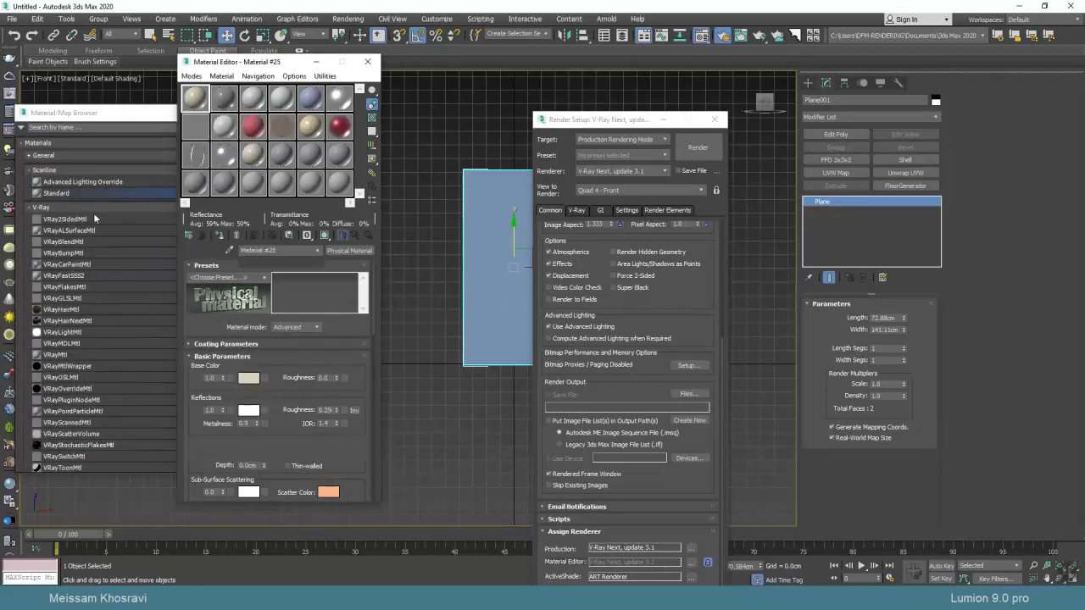
{"action": "left_click", "coordinate": [161, 119]}
{"action": "left_click", "coordinate": [274, 113]}
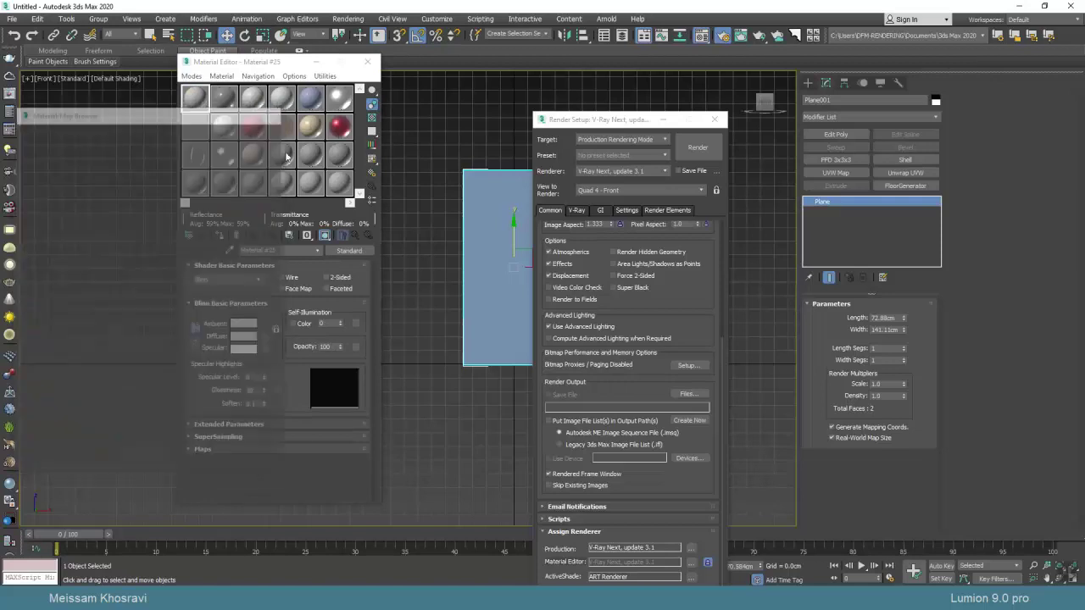
- Add a Bitmap to the material's Diffuse map and select vp_Casual_v5_008 in the project's obj\map folder
{"action": "left_click", "coordinate": [263, 337]}
{"action": "double_click", "coordinate": [72, 178]}
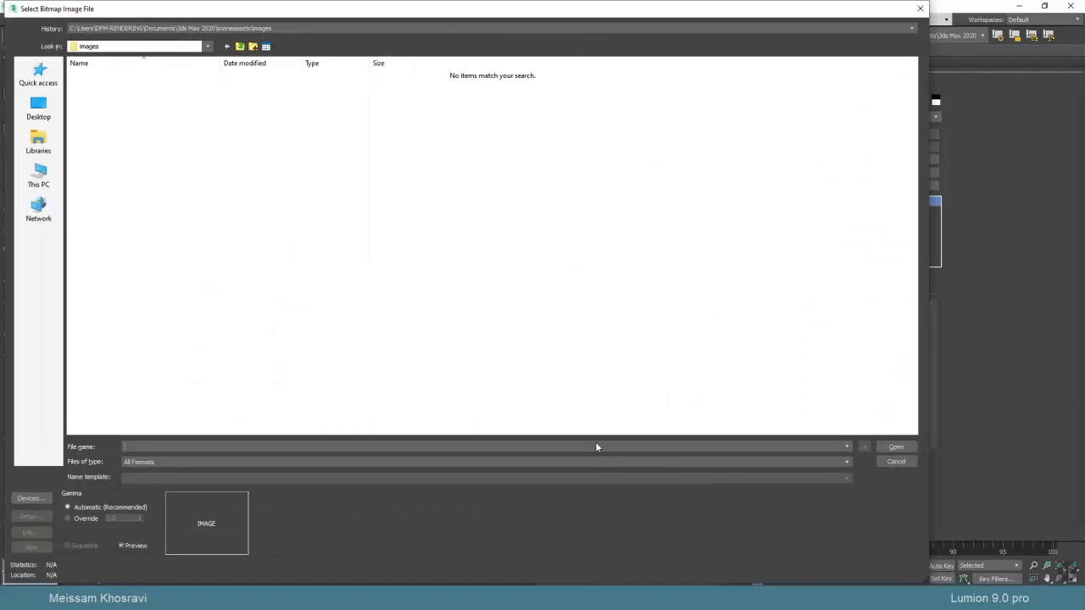
{"action": "left_click", "coordinate": [463, 27]}
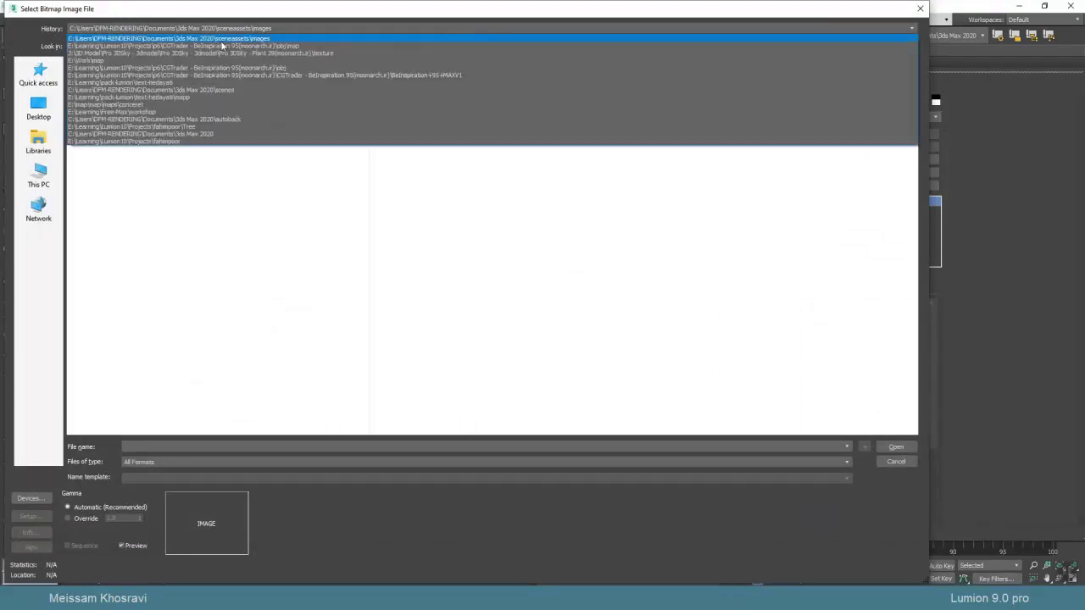
{"action": "left_click", "coordinate": [238, 46]}
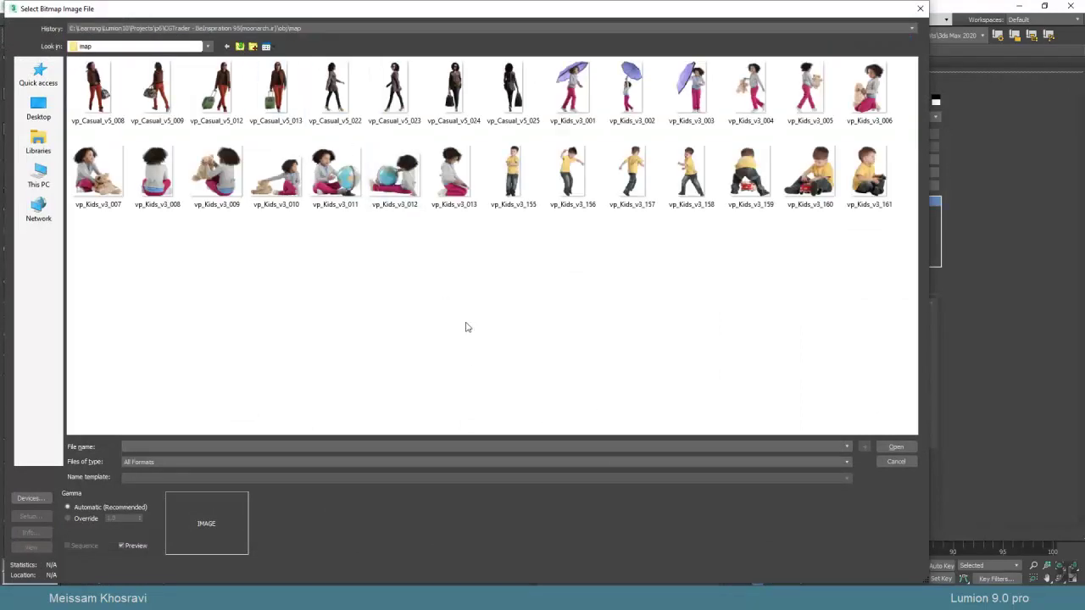
{"action": "left_click", "coordinate": [94, 98]}
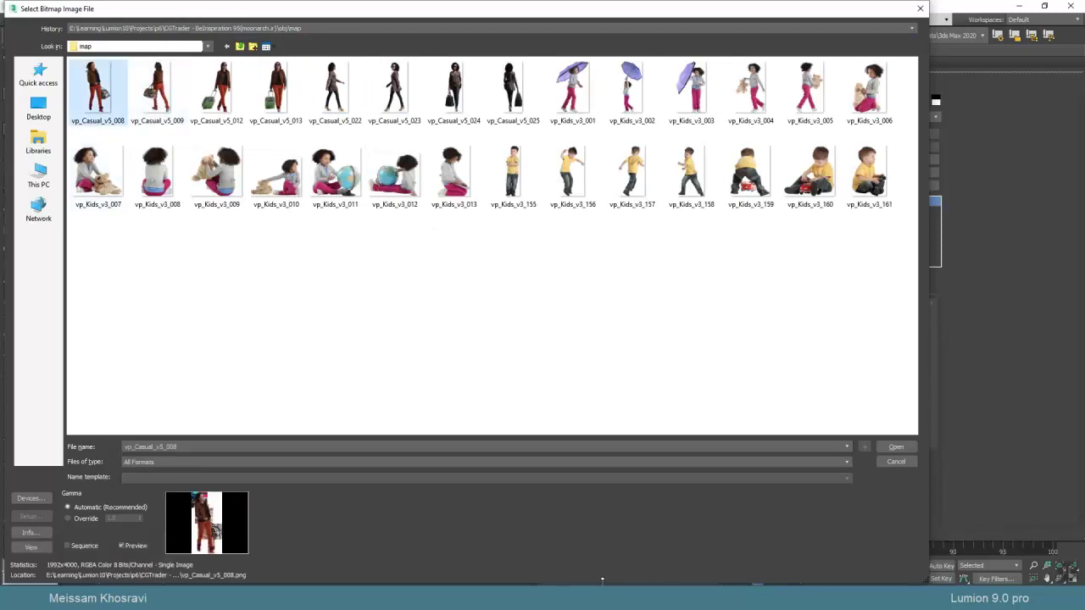
- Switch to Photoshop to check which cutout PNG the plane was sized from, and return to the bitmap selection in 3ds Max
{"action": "key", "text": "alt+Tab"}
{"action": "key", "text": "alt+Tab"}
{"action": "key", "text": "alt+Tab"}
{"action": "key", "text": "alt+Tab"}
{"action": "key", "text": "alt+Tab"}
{"action": "key", "text": "alt+Tab"}
{"action": "key", "text": "alt+Tab"}
{"action": "key", "text": "alt+Tab"}
{"action": "key", "text": "alt+Tab"}
{"action": "key", "text": "alt+Tab"}
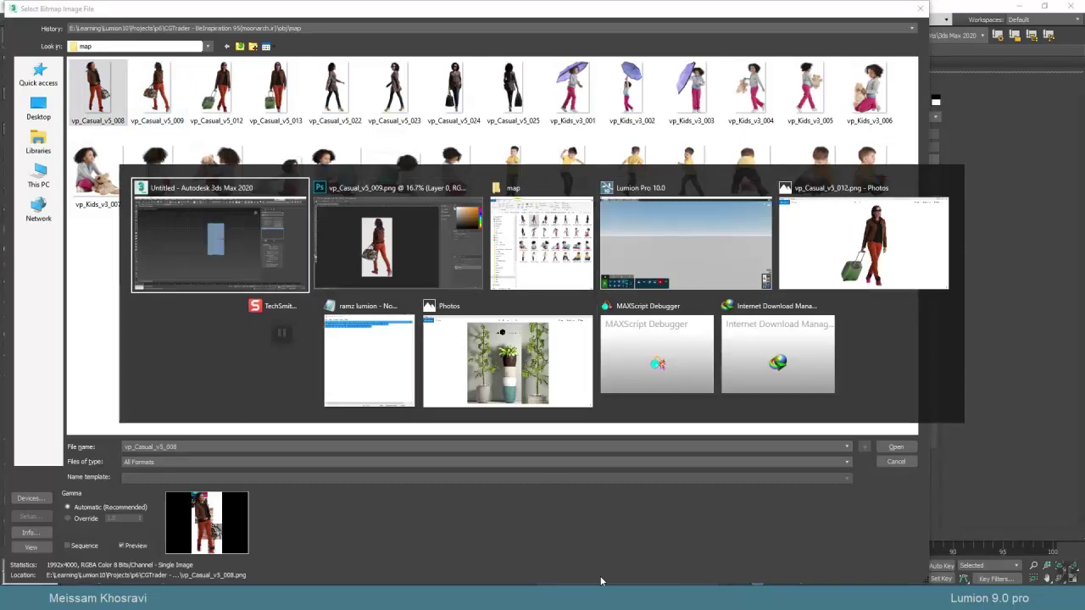
{"action": "key", "text": "alt+Tab"}
{"action": "key", "text": "alt+Tab"}
{"action": "key", "text": "alt+Tab"}
{"action": "key", "text": "alt+Tab"}
{"action": "key", "text": "alt+Tab"}
{"action": "key", "text": "alt+Tab"}
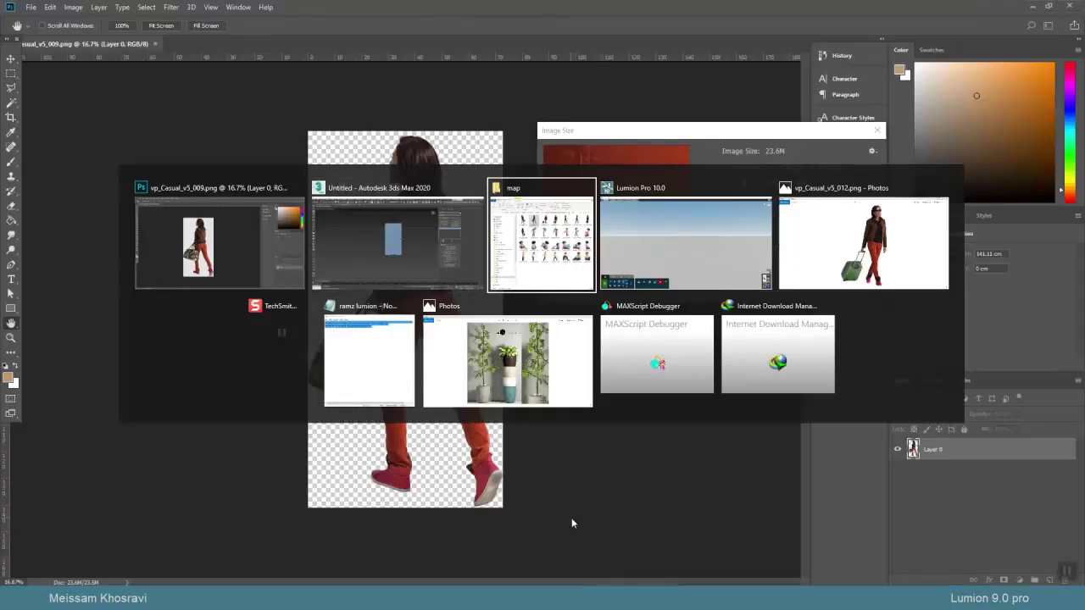
{"action": "key", "text": "alt+Tab"}
{"action": "key", "text": "alt+Tab"}
{"action": "key", "text": "alt+Tab"}
{"action": "key", "text": "alt+Tab"}
{"action": "key", "text": "alt+Tab"}
{"action": "key", "text": "alt+Tab"}
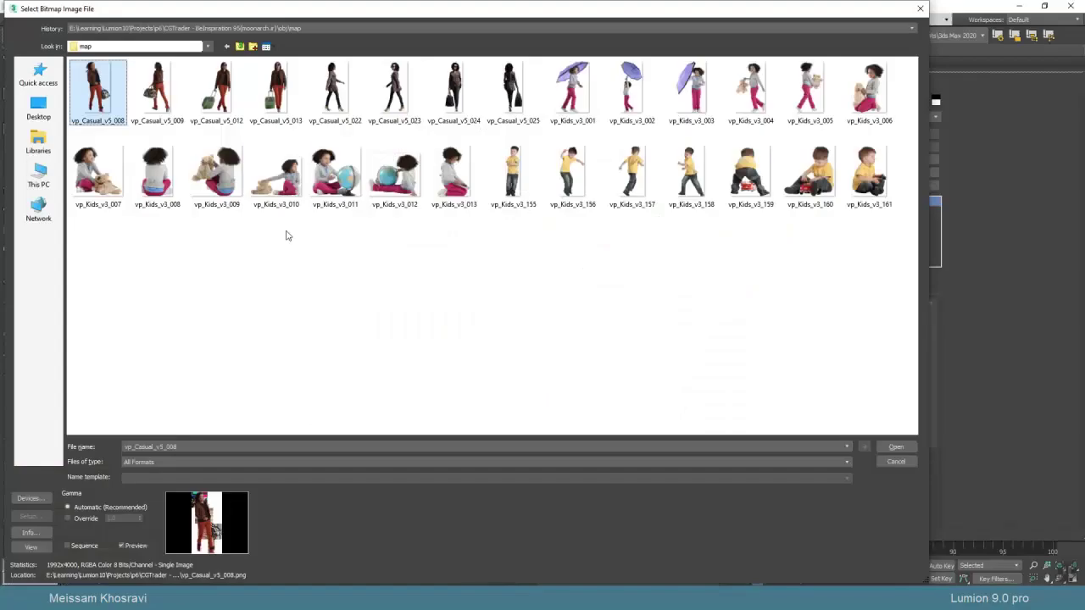
- Load vp_Casual_v5_009 as the diffuse bitmap, turn off its real-world scale and set the U and V tiling to 1
{"action": "double_click", "coordinate": [157, 89]}
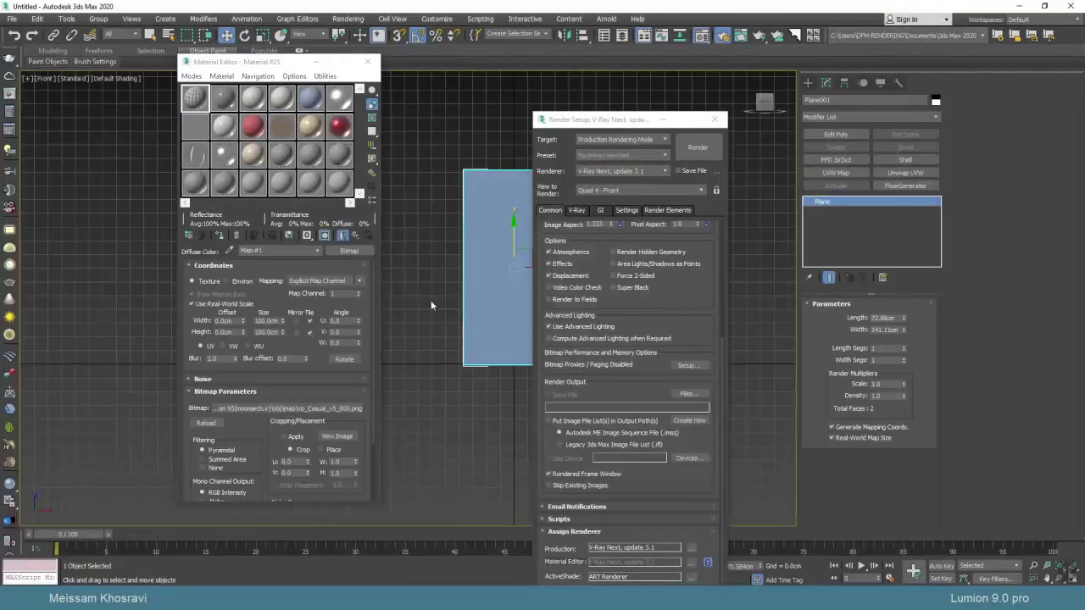
{"action": "left_click_drag", "start_coordinate": [631, 124], "coordinate": [715, 96]}
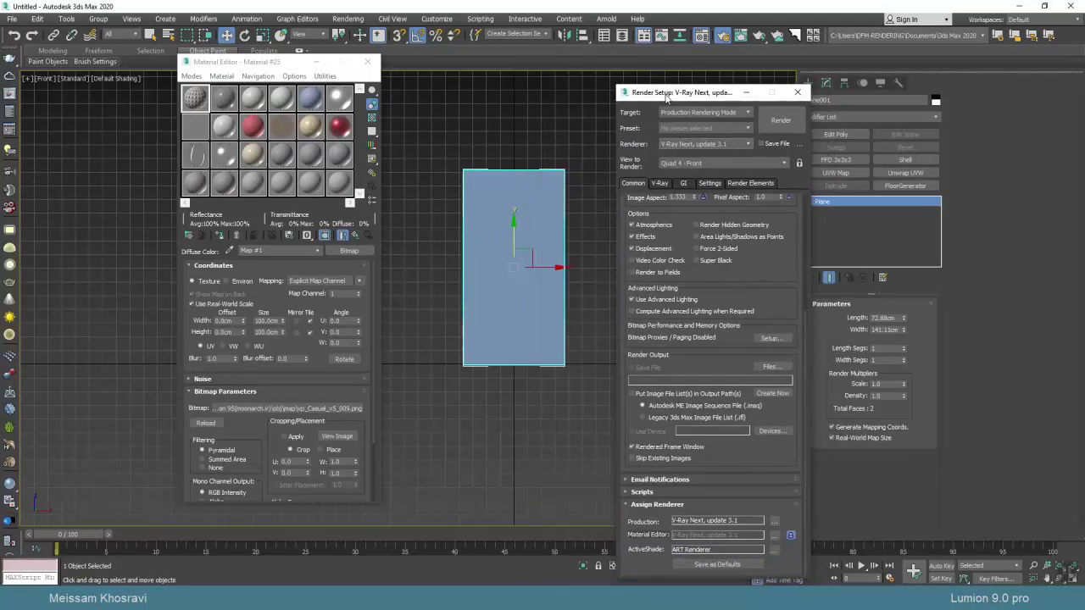
{"action": "left_click", "coordinate": [205, 302]}
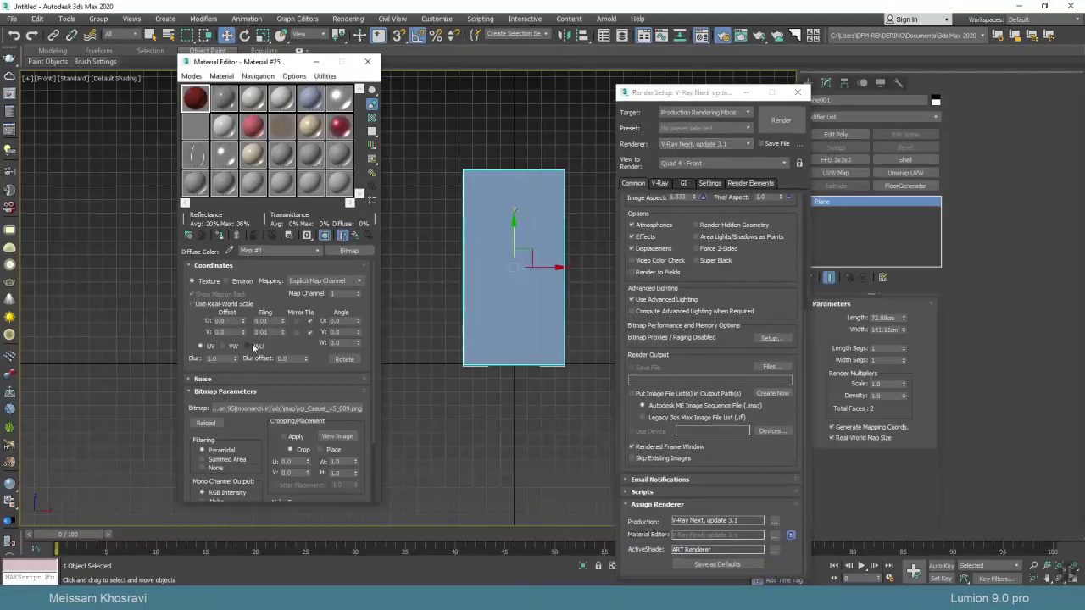
{"action": "double_click", "coordinate": [270, 321]}
{"action": "type", "text": "1"}
{"action": "key", "text": "Tab"}
{"action": "type", "text": "1"}
{"action": "key", "text": "Return"}
- Assign the material to the selected plane and add a UVW Map modifier to it
{"action": "left_click", "coordinate": [219, 235]}
{"action": "scroll", "coordinate": [518, 229], "scroll_direction": "up", "scroll_amount": 5}
{"action": "left_click", "coordinate": [753, 95]}
{"action": "left_click", "coordinate": [750, 93]}
{"action": "left_click", "coordinate": [833, 173]}
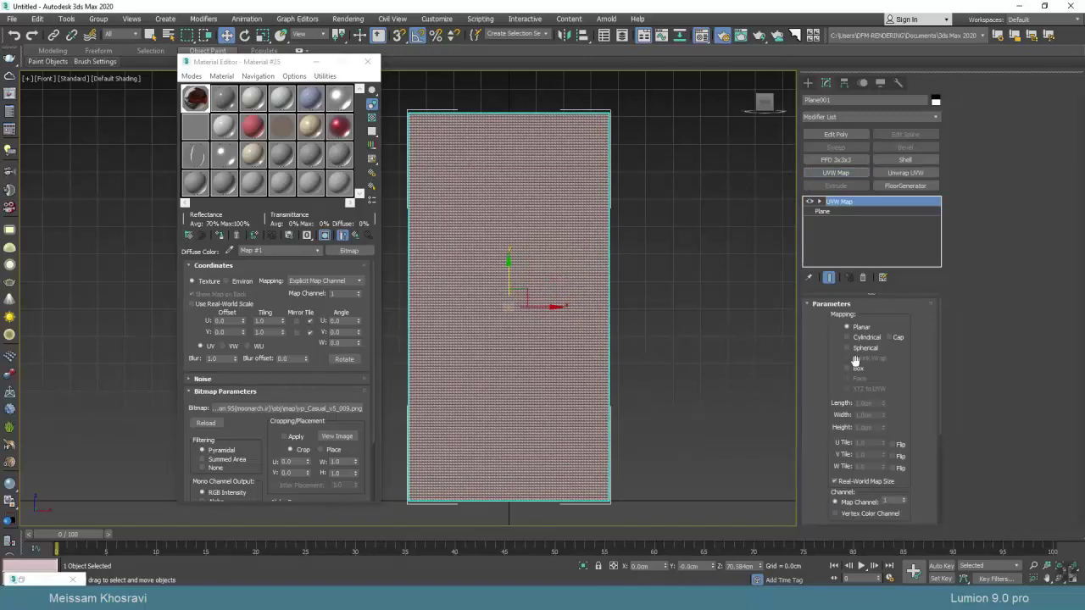
- Try Box mapping without real-world map size, with the mapping length and width set to 1 cm
{"action": "left_click", "coordinate": [856, 371]}
{"action": "left_click", "coordinate": [835, 471]}
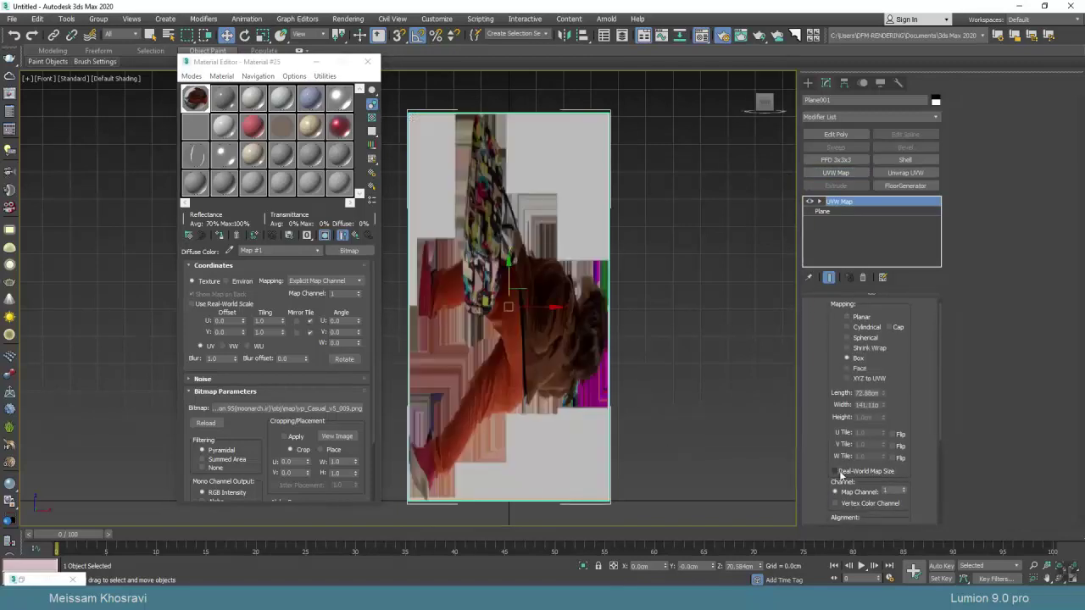
{"action": "type", "text": "1"}
{"action": "key", "text": "Tab"}
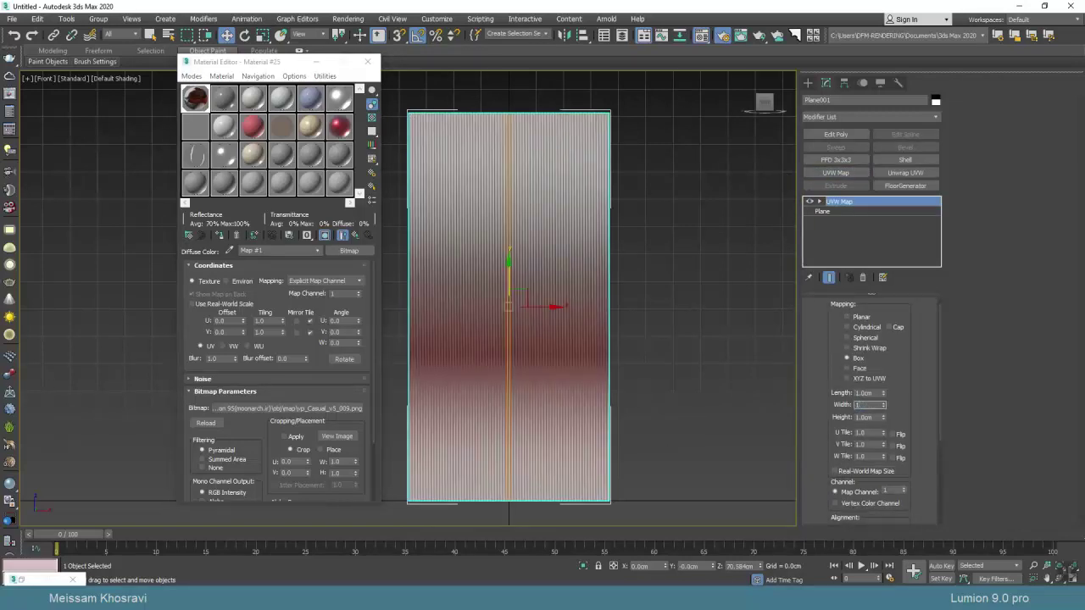
{"action": "type", "text": "1"}
{"action": "key", "text": "Tab"}
{"action": "key", "text": "Tab"}
{"action": "scroll", "coordinate": [895, 398], "scroll_direction": "down", "scroll_amount": 2}
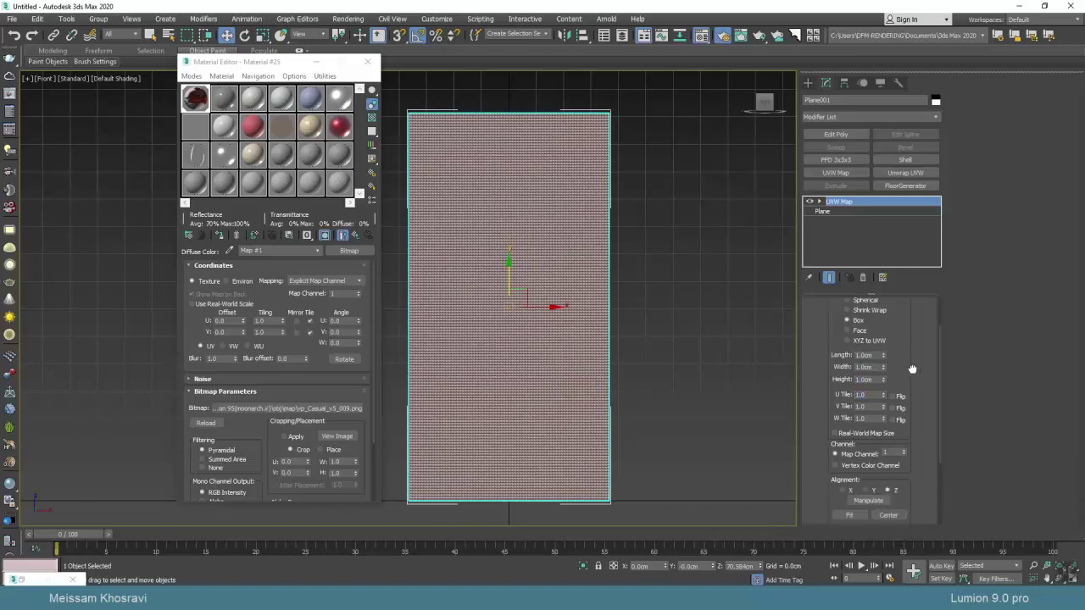
- Try the X, Y and Z alignments for the box mapping on the plane
{"action": "left_click", "coordinate": [844, 491]}
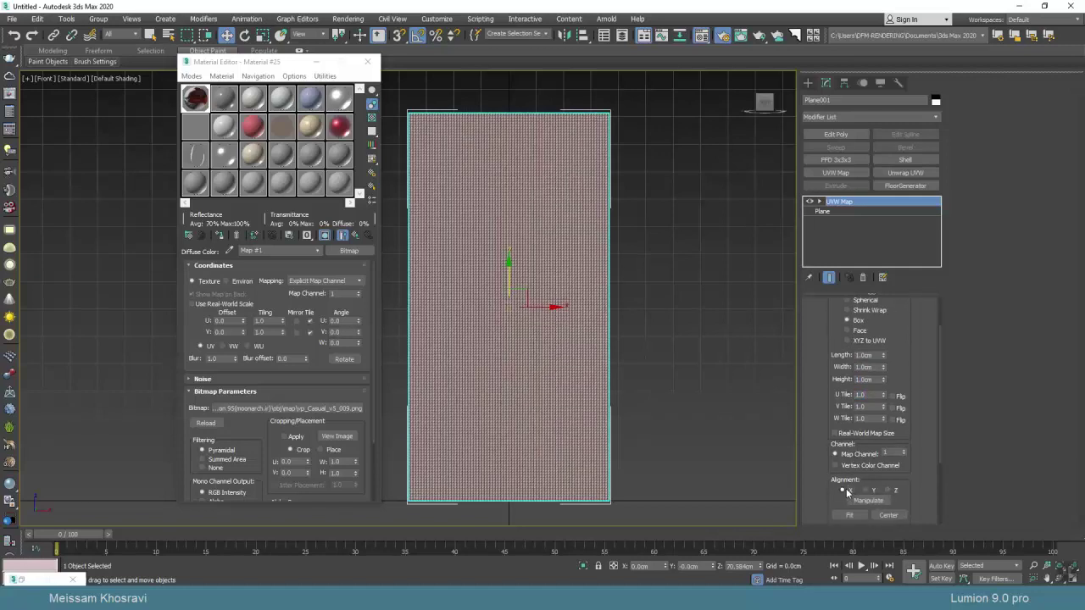
{"action": "left_click", "coordinate": [864, 490]}
{"action": "scroll", "coordinate": [535, 256], "scroll_direction": "up", "scroll_amount": 5}
{"action": "scroll", "coordinate": [534, 257], "scroll_direction": "down", "scroll_amount": 8}
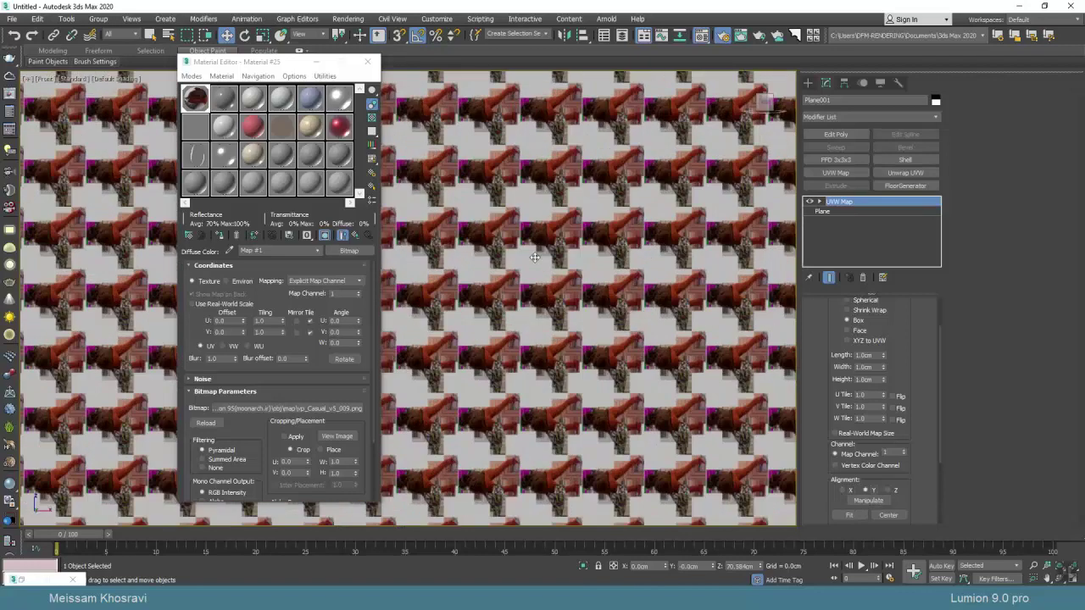
{"action": "left_click", "coordinate": [888, 491]}
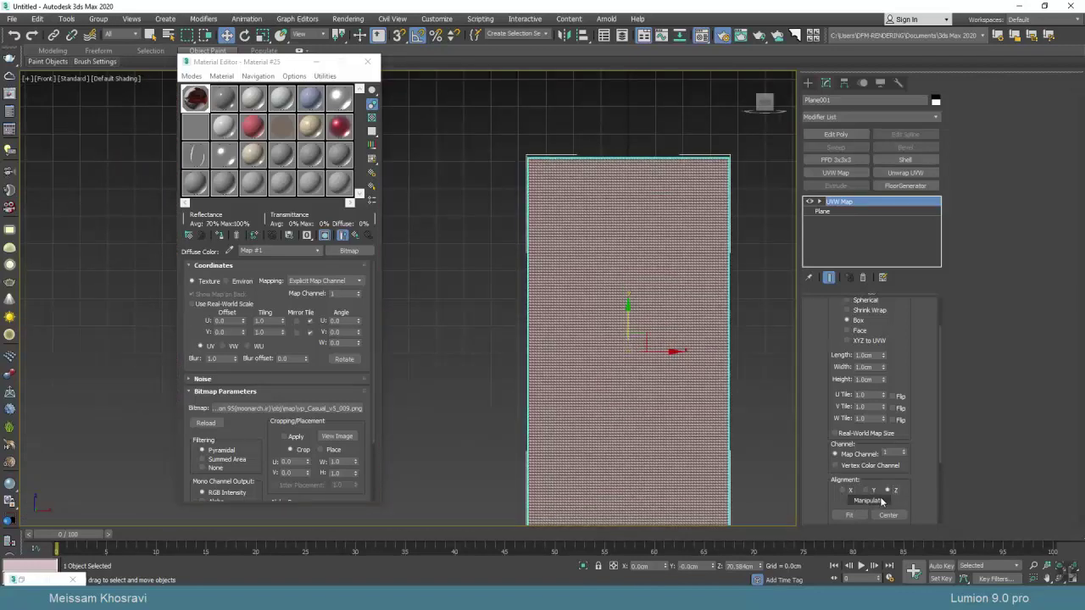
- Switch the UVW Map modifier to Face mapping and rotate the plane so the woman stands upright
{"action": "scroll", "coordinate": [890, 322], "scroll_direction": "up", "scroll_amount": 2}
{"action": "left_click", "coordinate": [858, 378]}
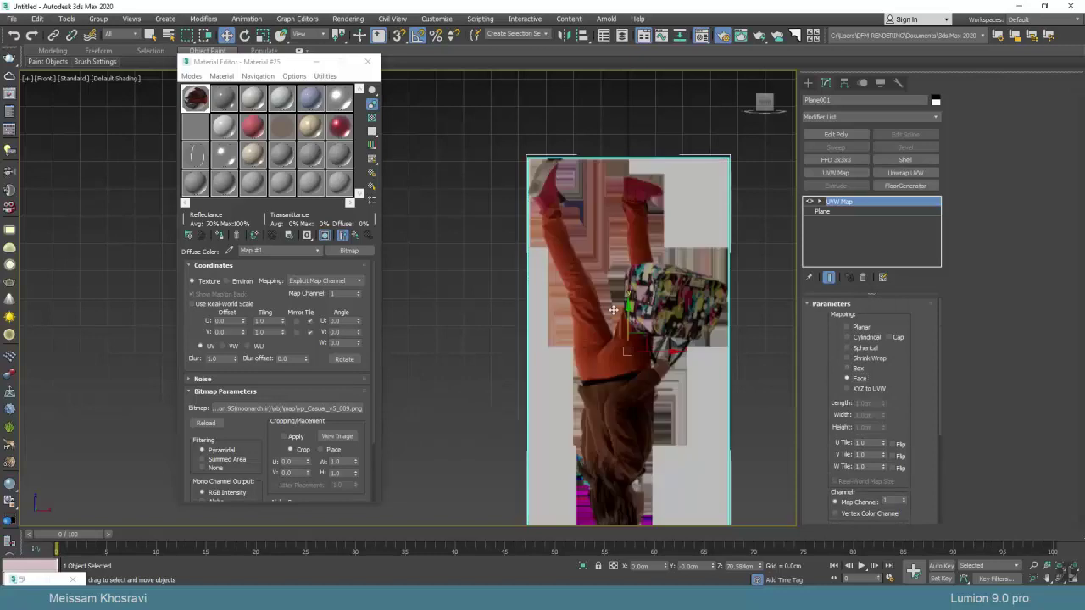
{"action": "scroll", "coordinate": [602, 305], "scroll_direction": "down", "scroll_amount": 2}
{"action": "key", "text": "e"}
{"action": "left_click_drag", "start_coordinate": [627, 296], "coordinate": [724, 374]}
{"action": "scroll", "coordinate": [635, 306], "scroll_direction": "up", "scroll_amount": 4}
{"action": "scroll", "coordinate": [635, 306], "scroll_direction": "down", "scroll_amount": 2}
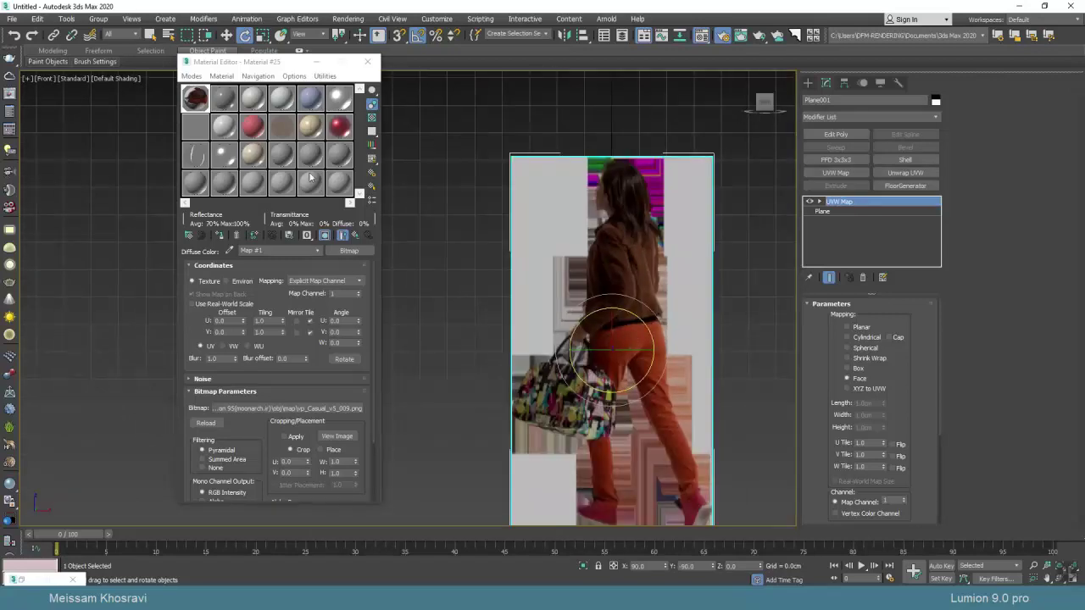
- Close the Material Editor and convert the textured plane to an Editable Poly
{"action": "left_click", "coordinate": [368, 66]}
{"action": "scroll", "coordinate": [537, 220], "scroll_direction": "down", "scroll_amount": 3}
{"action": "scroll", "coordinate": [536, 220], "scroll_direction": "up", "scroll_amount": 2}
{"action": "right_click", "coordinate": [535, 219]}
{"action": "mouse_move", "coordinate": [627, 336]}
{"action": "left_click", "coordinate": [696, 345]}
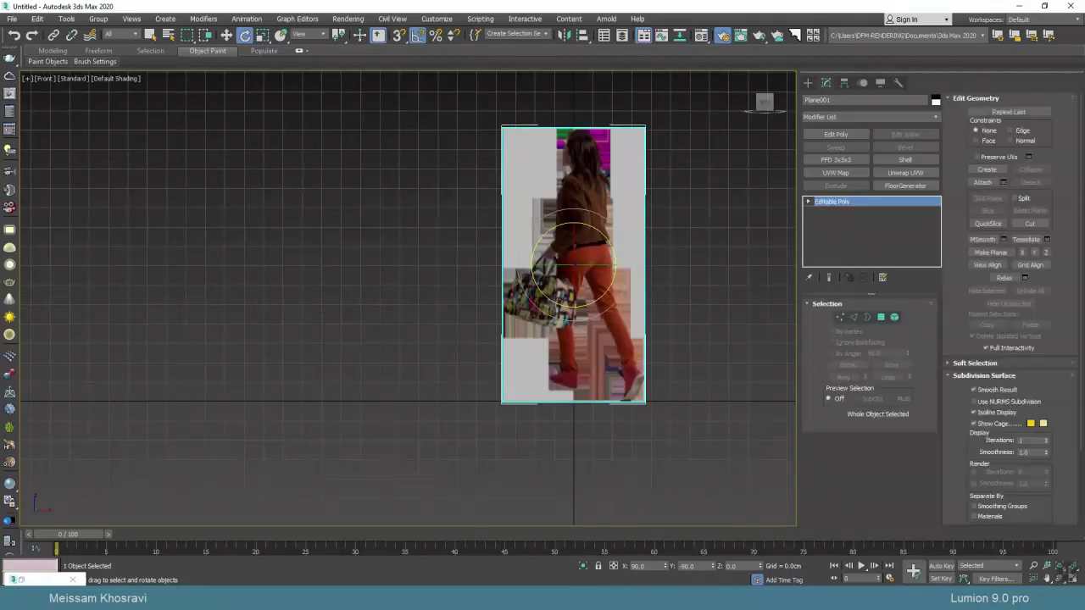
- Export the plane as an FBX file named women01 into the project's obj folder, keeping the offered export settings
{"action": "left_click", "coordinate": [12, 19]}
{"action": "mouse_move", "coordinate": [64, 185]}
{"action": "left_click", "coordinate": [178, 200]}
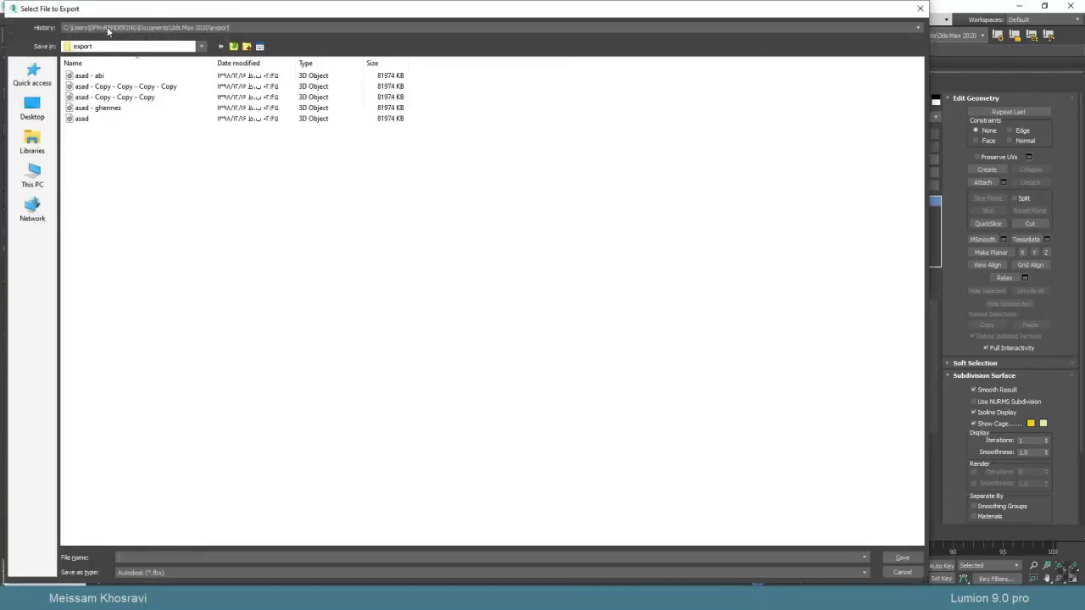
{"action": "left_click", "coordinate": [108, 29]}
{"action": "left_click", "coordinate": [153, 46]}
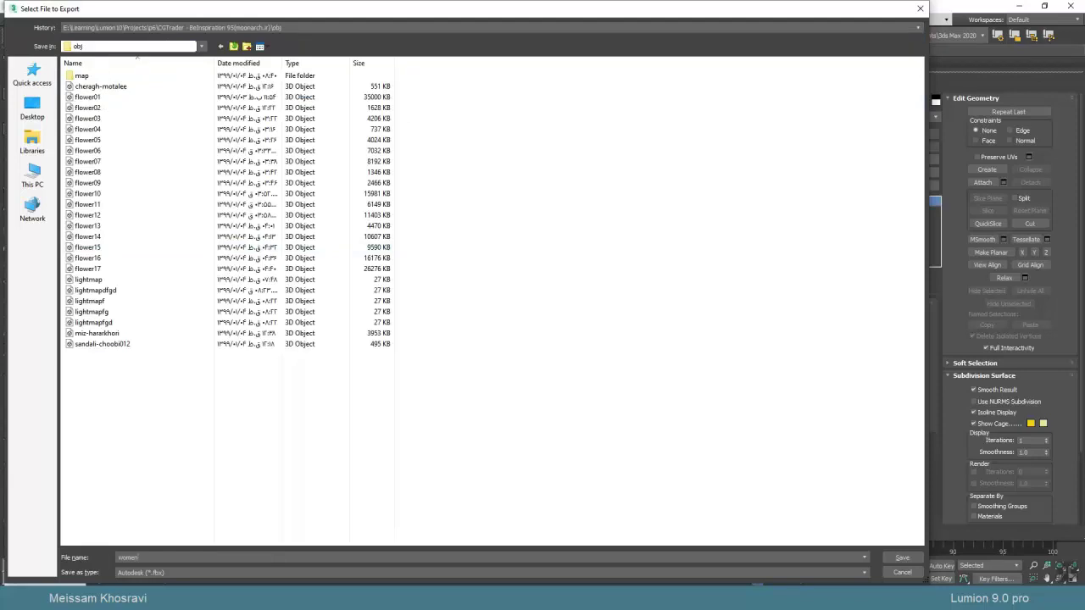
{"action": "key", "text": "Return"}
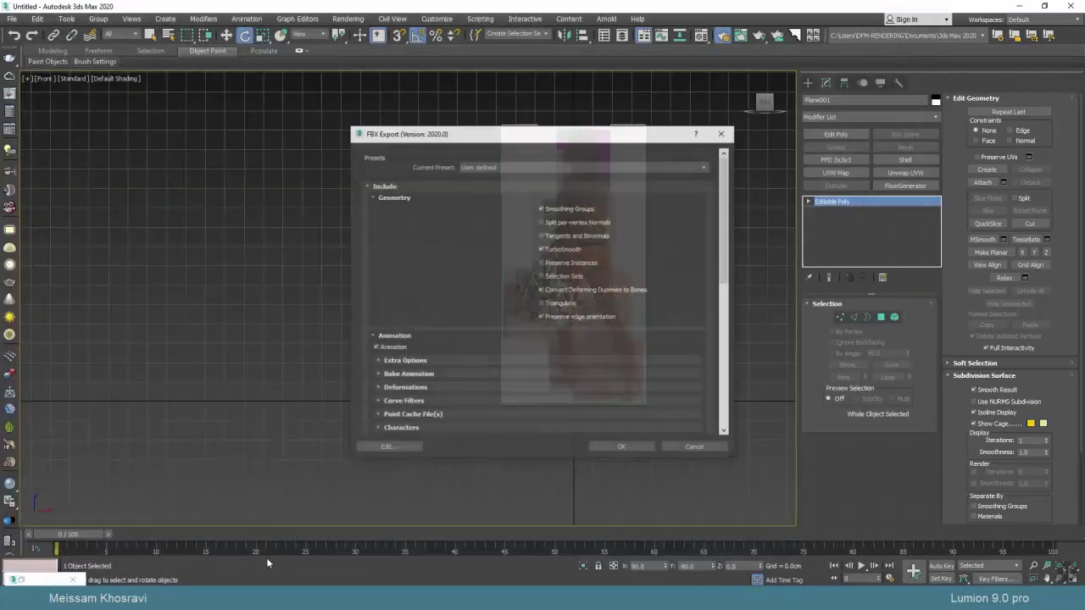
{"action": "left_click", "coordinate": [612, 448]}
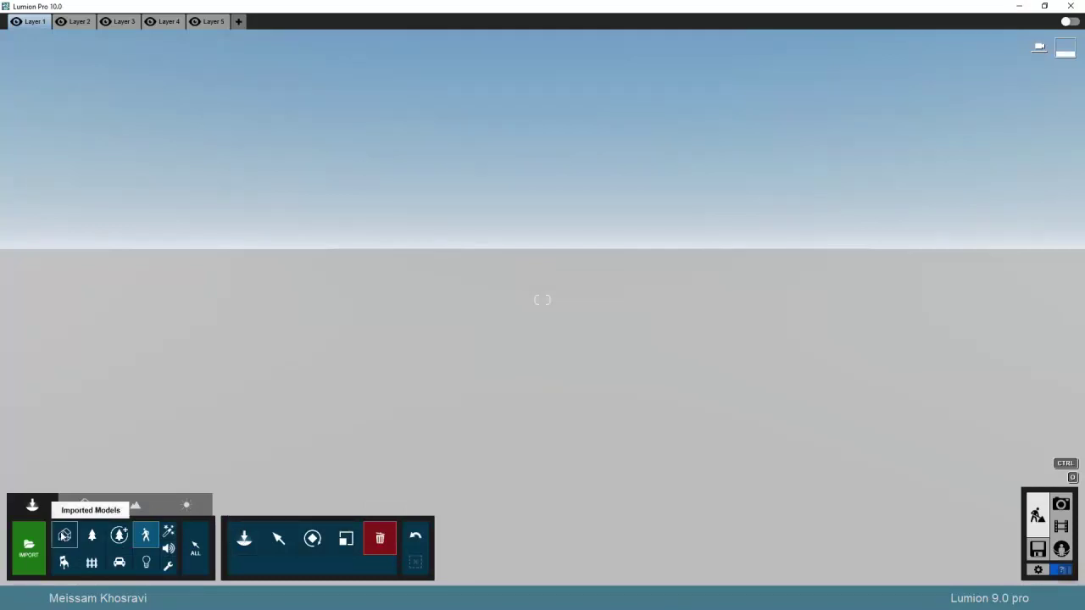
- In Lumion, import women01.fbx from the obj folder with the default import options and place the model on the ground
{"action": "left_click", "coordinate": [29, 548]}
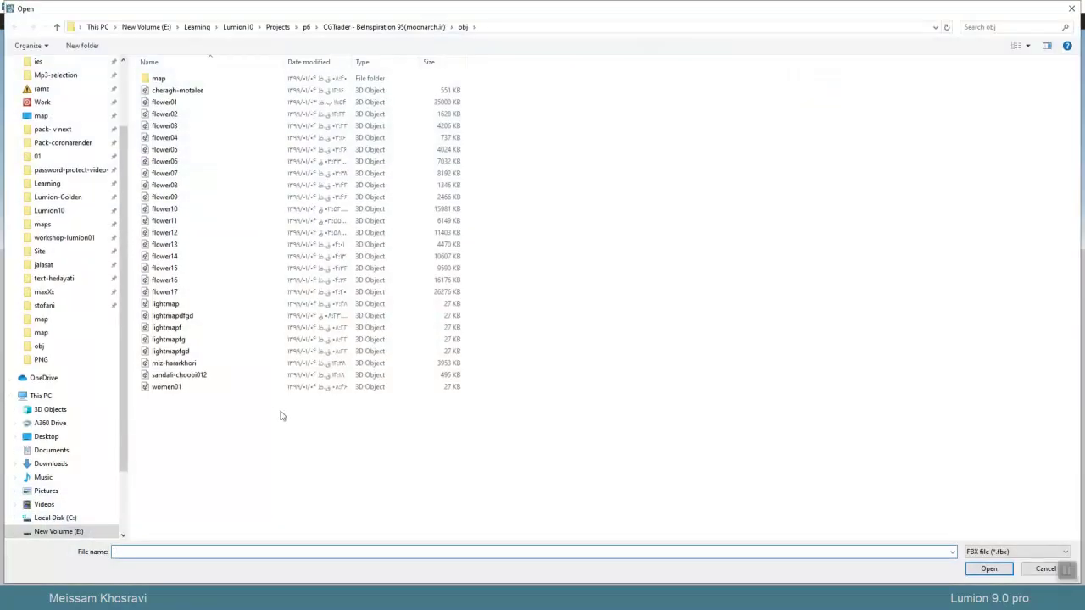
{"action": "double_click", "coordinate": [170, 388]}
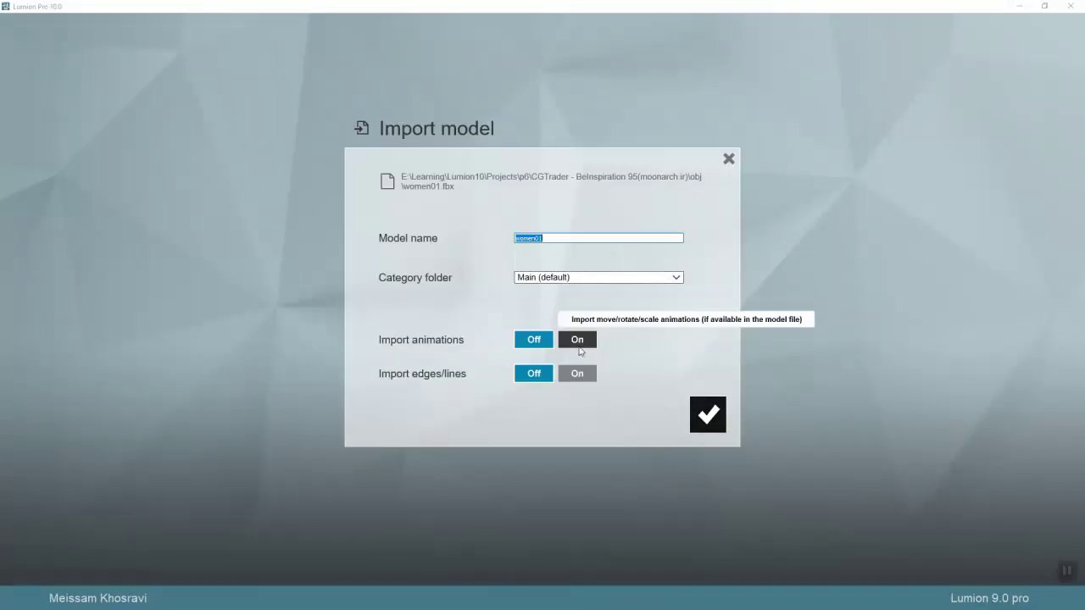
{"action": "left_click", "coordinate": [708, 415]}
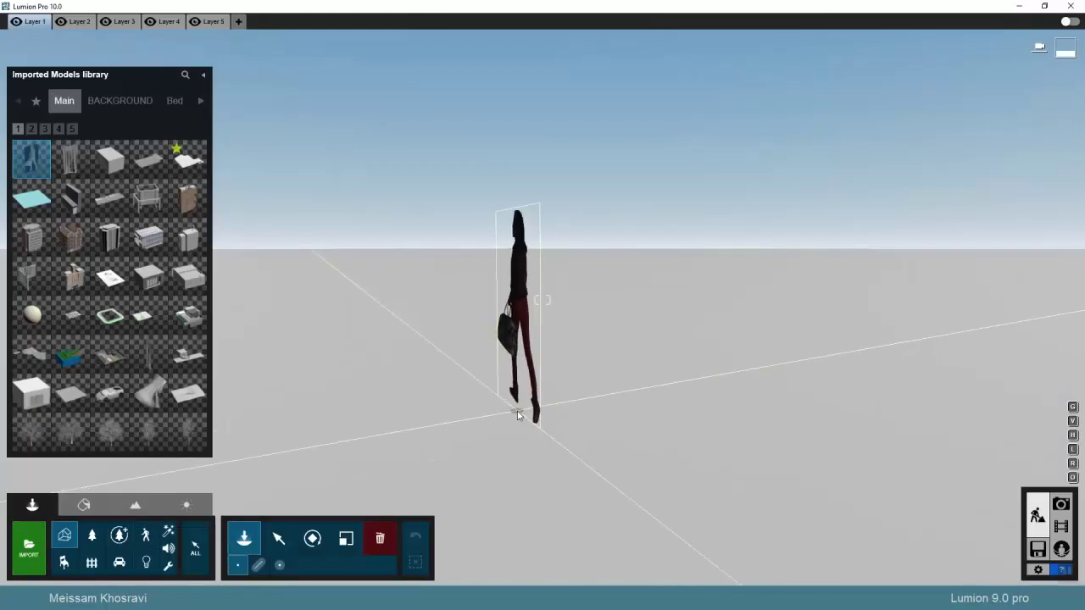
{"action": "left_click", "coordinate": [519, 414]}
{"action": "right_click_drag", "start_coordinate": [528, 417], "coordinate": [301, 408]}
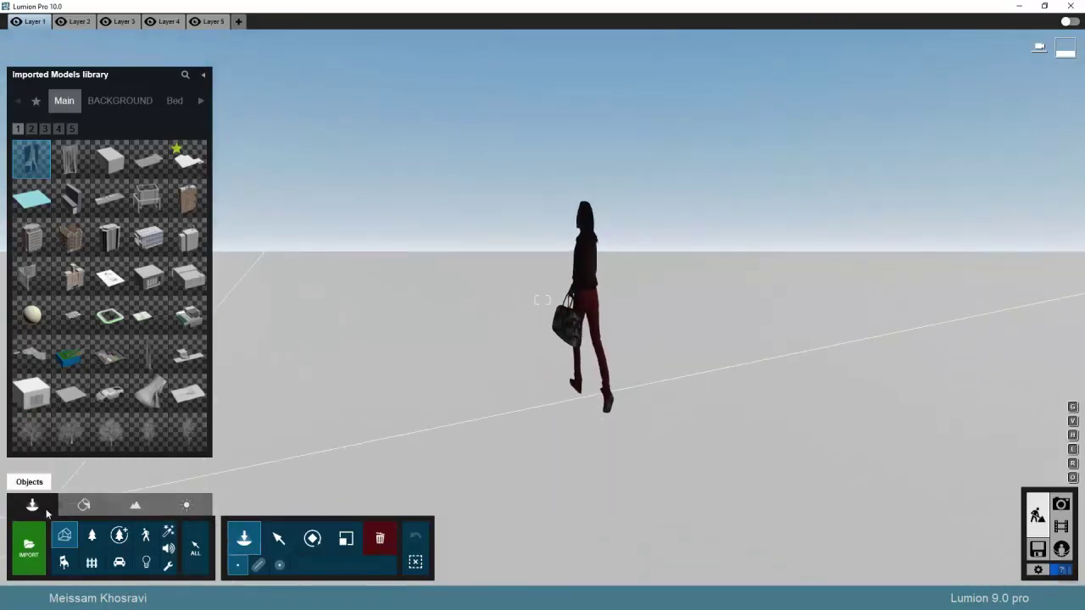
- Apply the Billboard material to the imported women01 model and save the material change
{"action": "left_click", "coordinate": [84, 506]}
{"action": "left_click", "coordinate": [593, 283]}
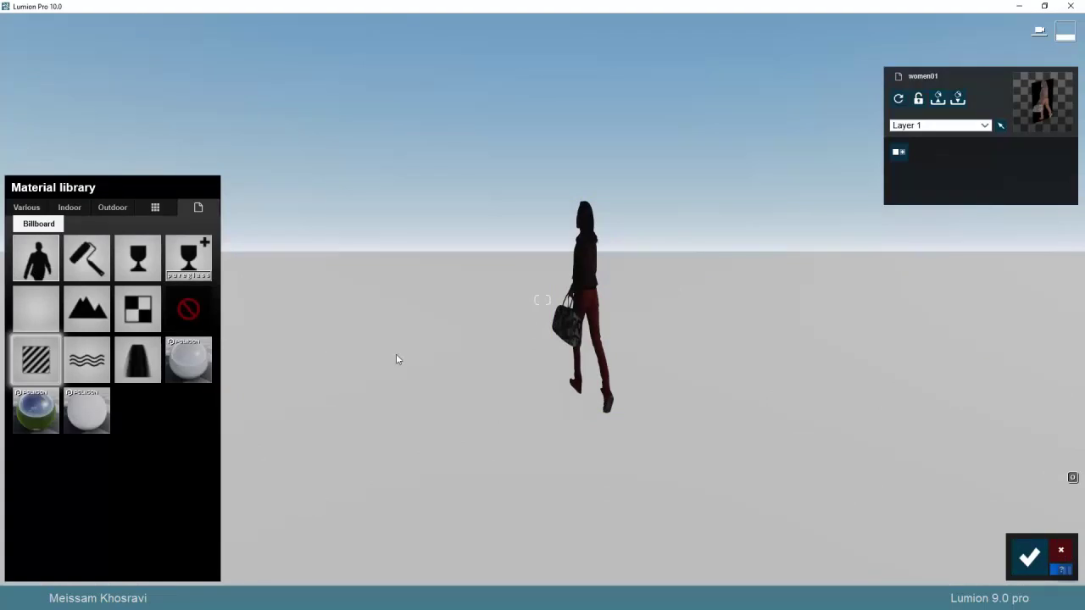
{"action": "left_click", "coordinate": [36, 257]}
{"action": "mouse_move", "coordinate": [564, 409]}
{"action": "right_mouse_down"}
{"action": "mouse_move", "coordinate": [810, 410]}
{"action": "mouse_move", "coordinate": [289, 407]}
{"action": "mouse_move", "coordinate": [990, 399]}
{"action": "mouse_move", "coordinate": [492, 395]}
{"action": "mouse_move", "coordinate": [553, 391]}
{"action": "right_mouse_up"}
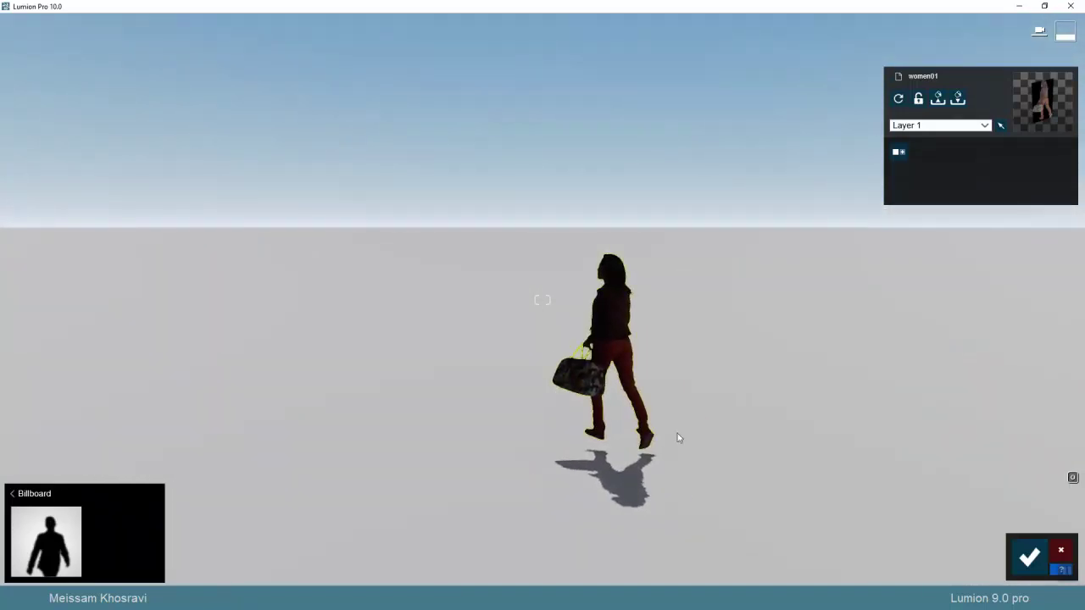
{"action": "left_click", "coordinate": [1025, 553]}
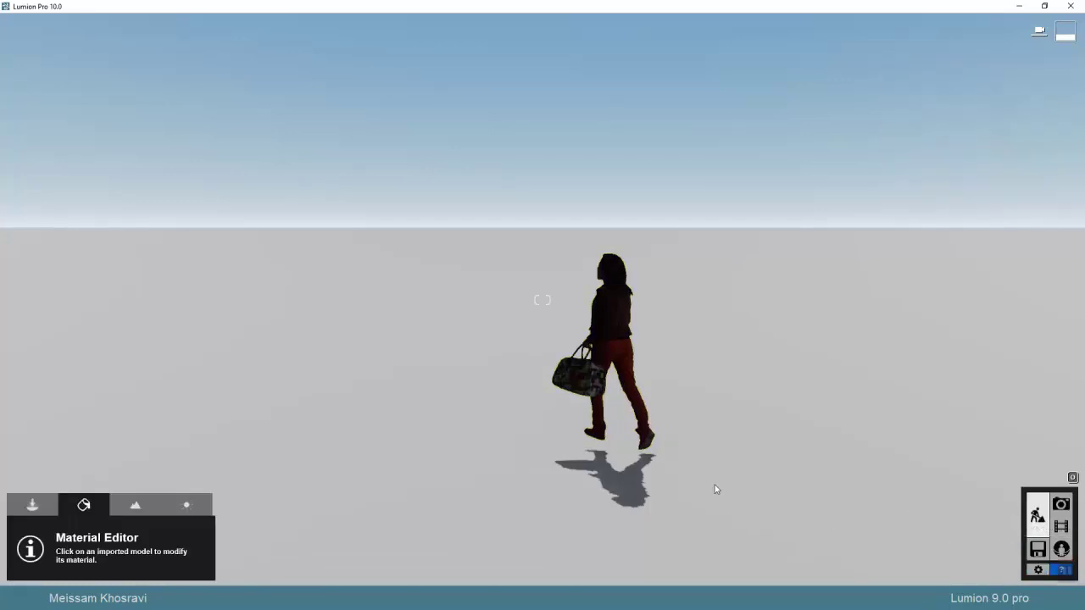
- Browse the cutout people images in the map folder, starting from vp_Casual_v5_008, to compare the available figures
{"action": "key", "text": "alt+Tab"}
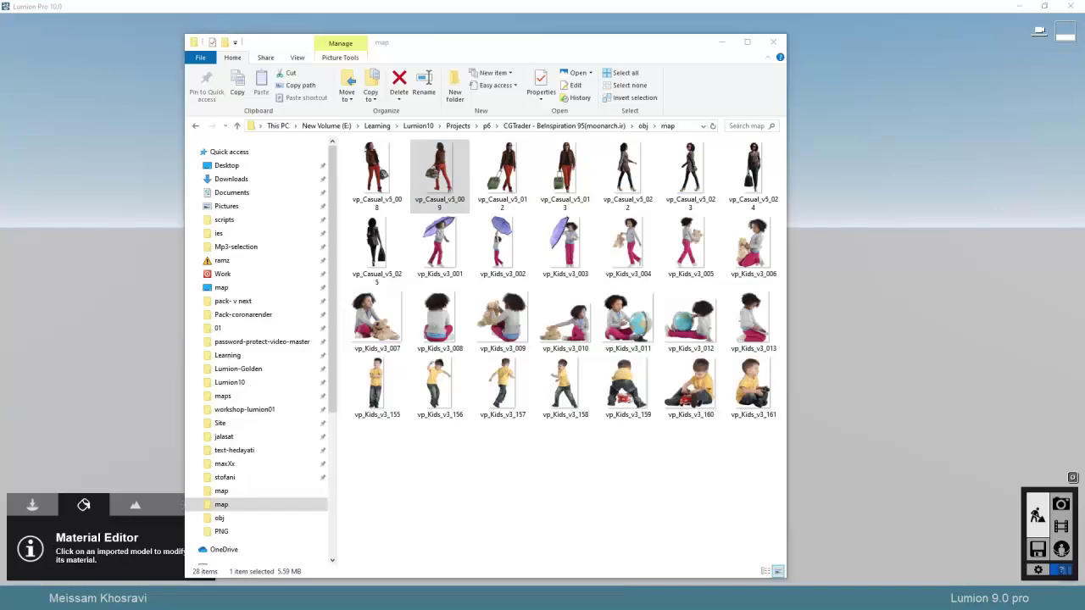
{"action": "left_click", "coordinate": [381, 165]}
{"action": "double_click", "coordinate": [384, 161]}
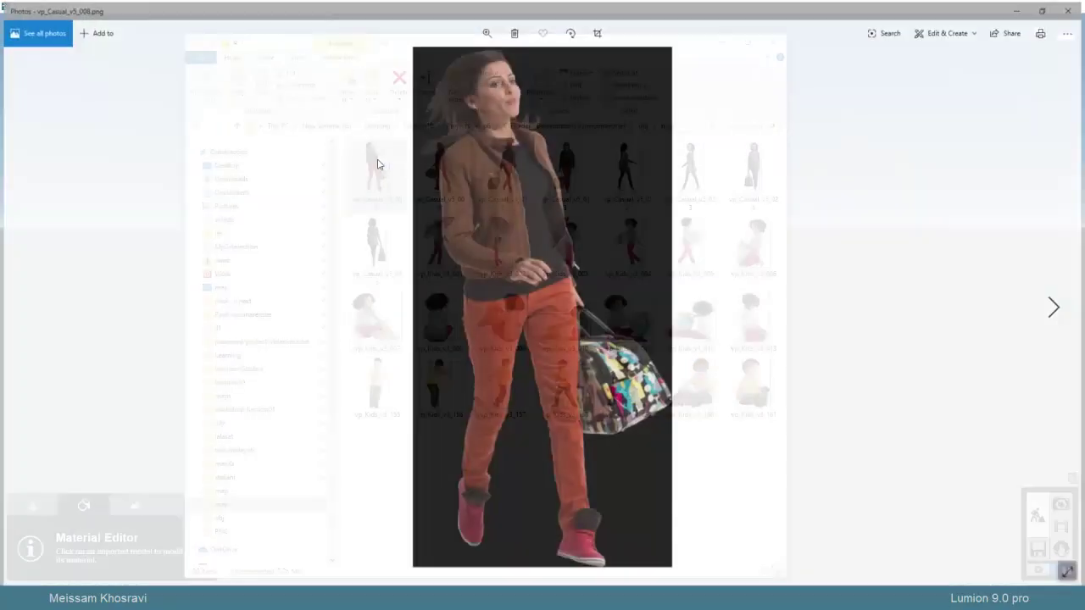
{"action": "key", "text": "Right"}
{"action": "key", "text": "Right"}
{"action": "key", "text": "Left"}
{"action": "key", "text": "Left"}
{"action": "key", "text": "Left"}
{"action": "key", "text": "Right"}
{"action": "key", "text": "Right"}
{"action": "key", "text": "Right"}
{"action": "key", "text": "Right"}
{"action": "key", "text": "Right"}
{"action": "key", "text": "Left"}
{"action": "key", "text": "Right"}
{"action": "key", "text": "Right"}
{"action": "key", "text": "Right"}
{"action": "key", "text": "Right"}
{"action": "key", "text": "Right"}
{"action": "key", "text": "Right"}
{"action": "key", "text": "Right"}
{"action": "key", "text": "Right"}
{"action": "key", "text": "Right"}
{"action": "key", "text": "Right"}
{"action": "key", "text": "Left"}
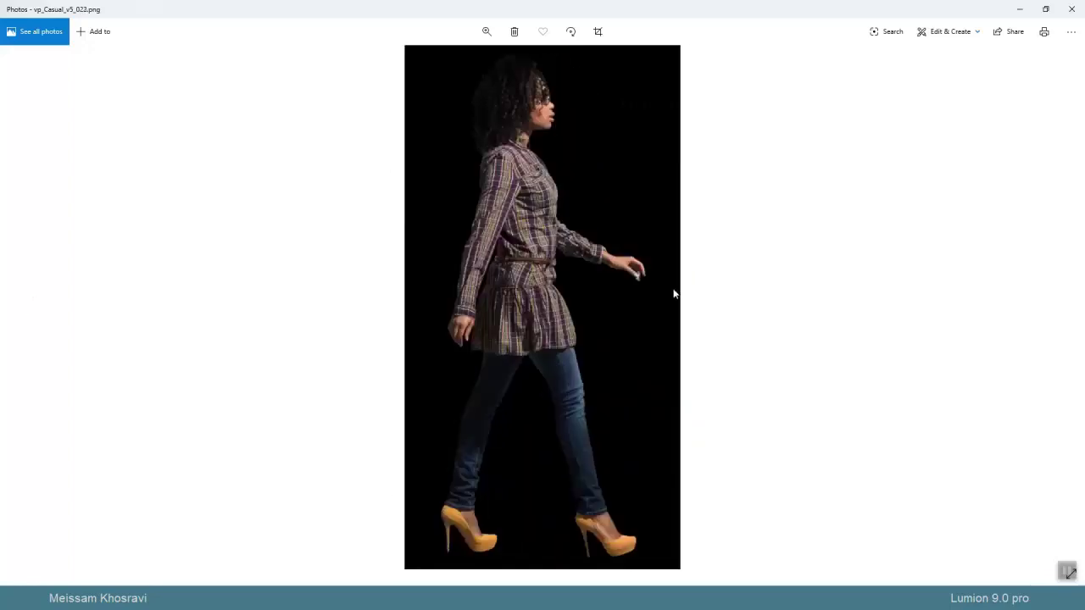
{"action": "key", "text": "Left"}
{"action": "key", "text": "Left"}
{"action": "left_click", "coordinate": [1072, 9]}
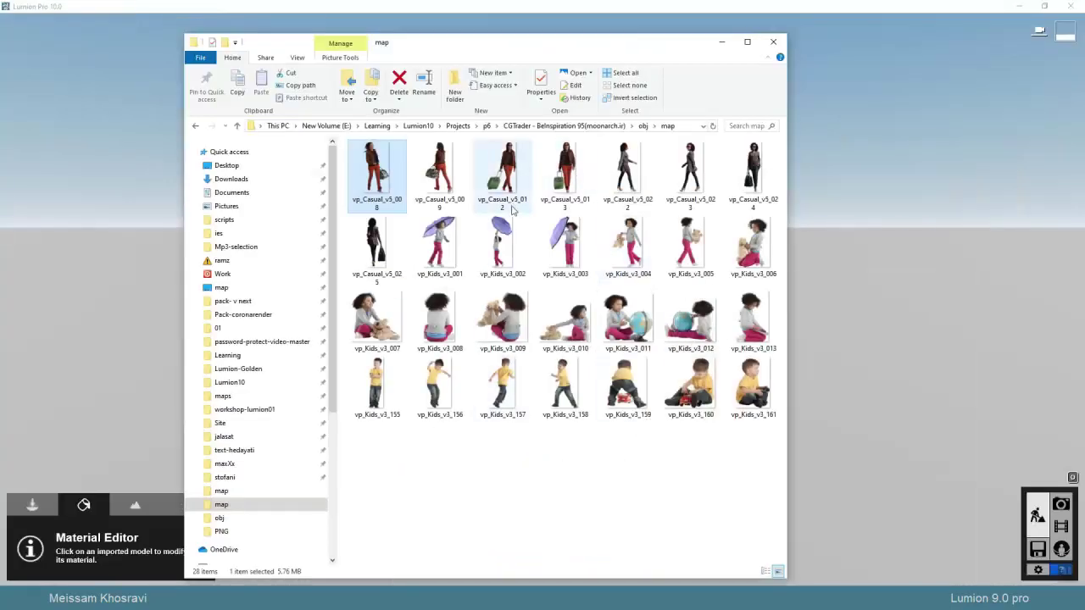
- In Photoshop, cancel the open image size settings and open vp_Casual_v5_008.png from the map folder as a separate document
{"action": "left_click_drag", "start_coordinate": [385, 175], "coordinate": [684, 589]}
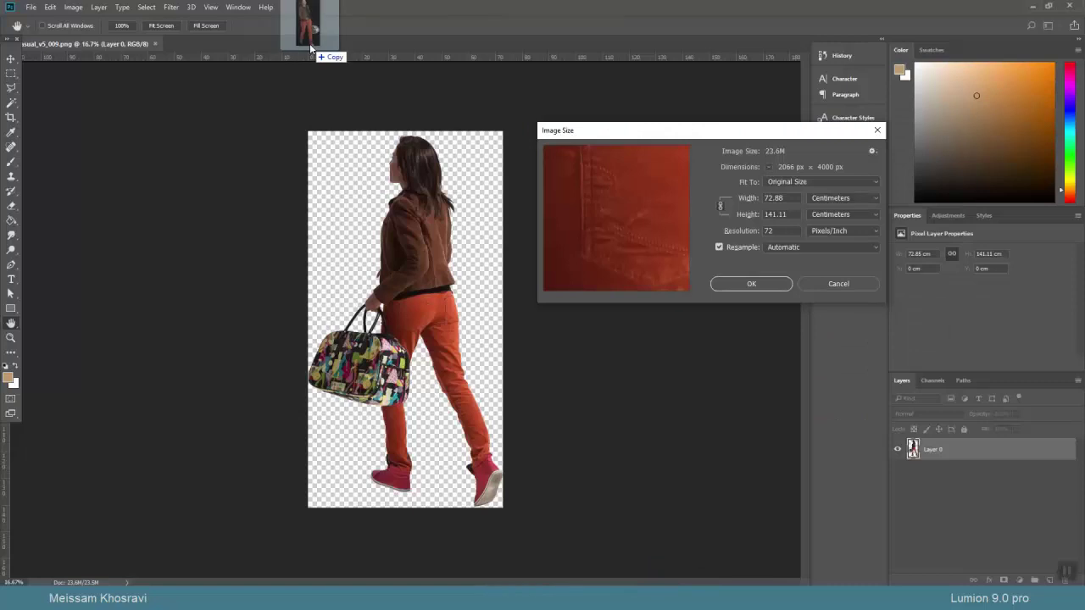
{"action": "left_click", "coordinate": [836, 285]}
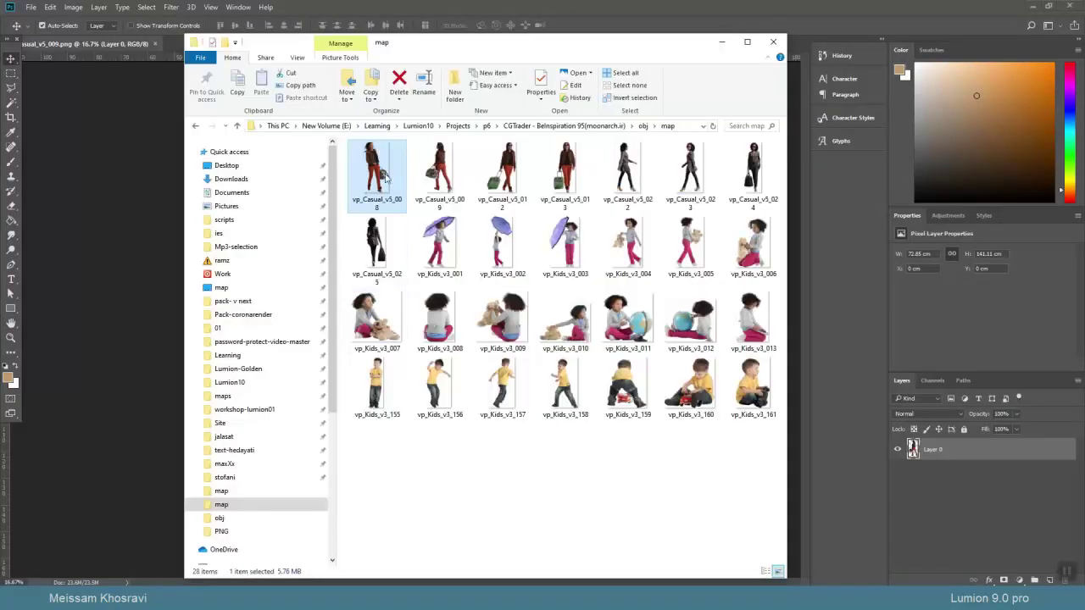
{"action": "left_click_drag", "start_coordinate": [385, 175], "coordinate": [173, 39]}
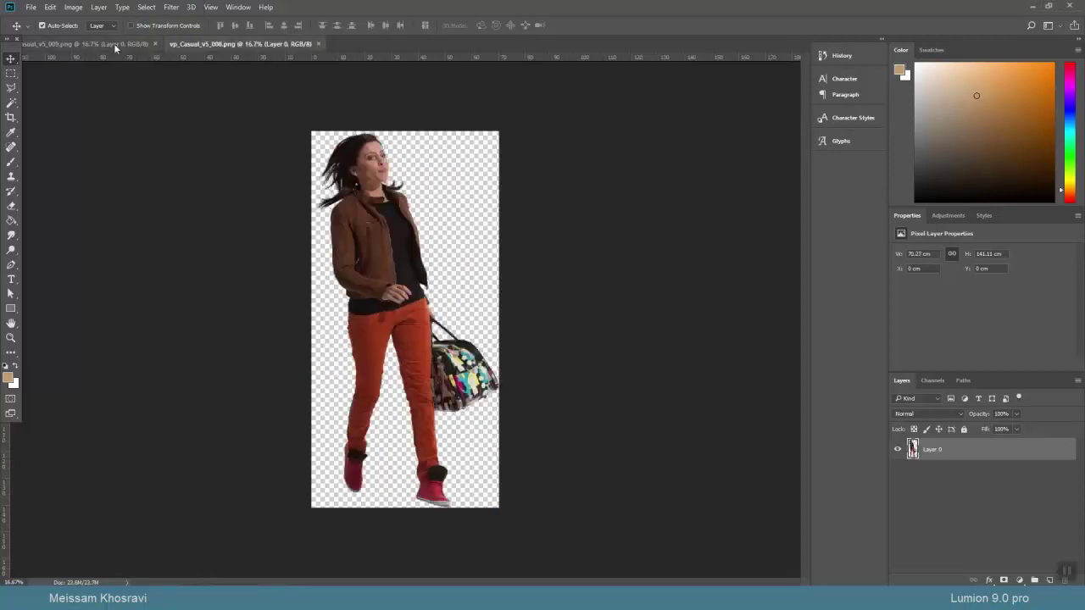
- Examine the image size of vp_Casual_v5_008.png with the width and height shown in centimetres
{"action": "left_click", "coordinate": [73, 7]}
{"action": "left_click", "coordinate": [119, 89]}
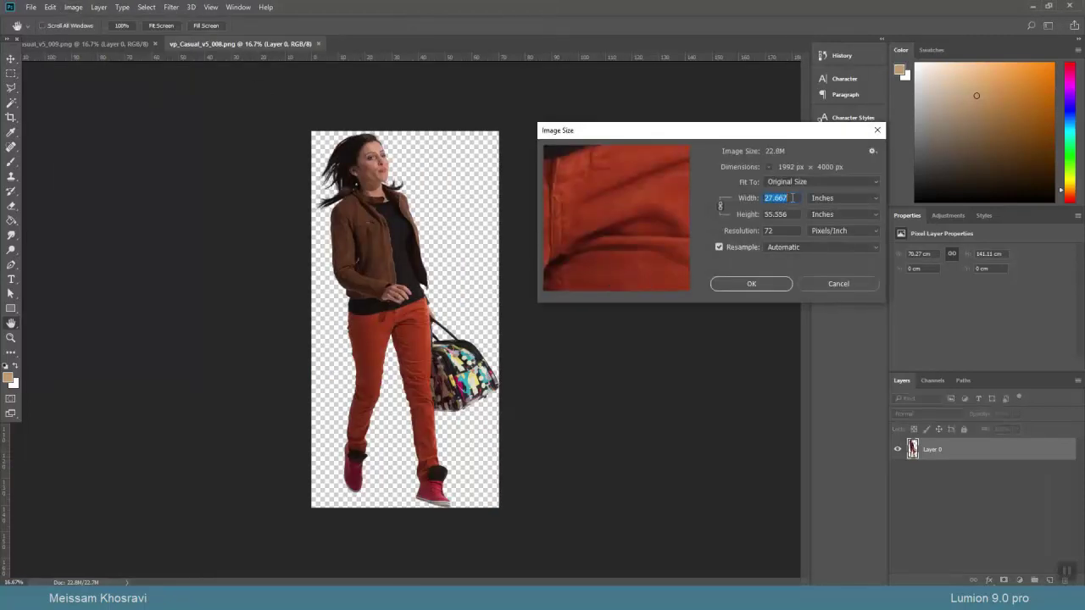
{"action": "left_click", "coordinate": [825, 202]}
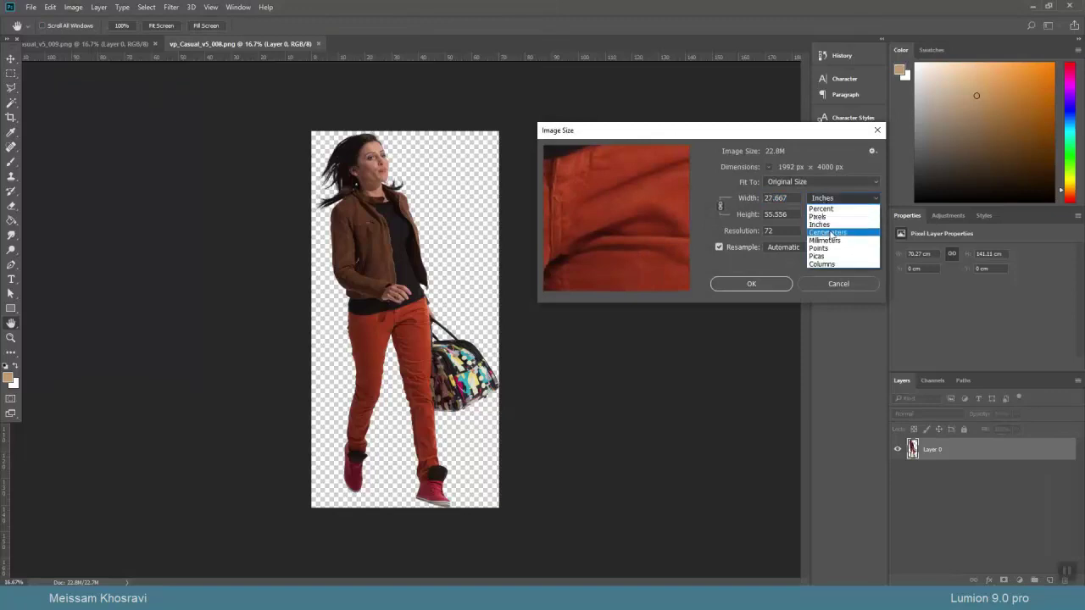
{"action": "left_click", "coordinate": [827, 235]}
{"action": "double_click", "coordinate": [788, 198]}
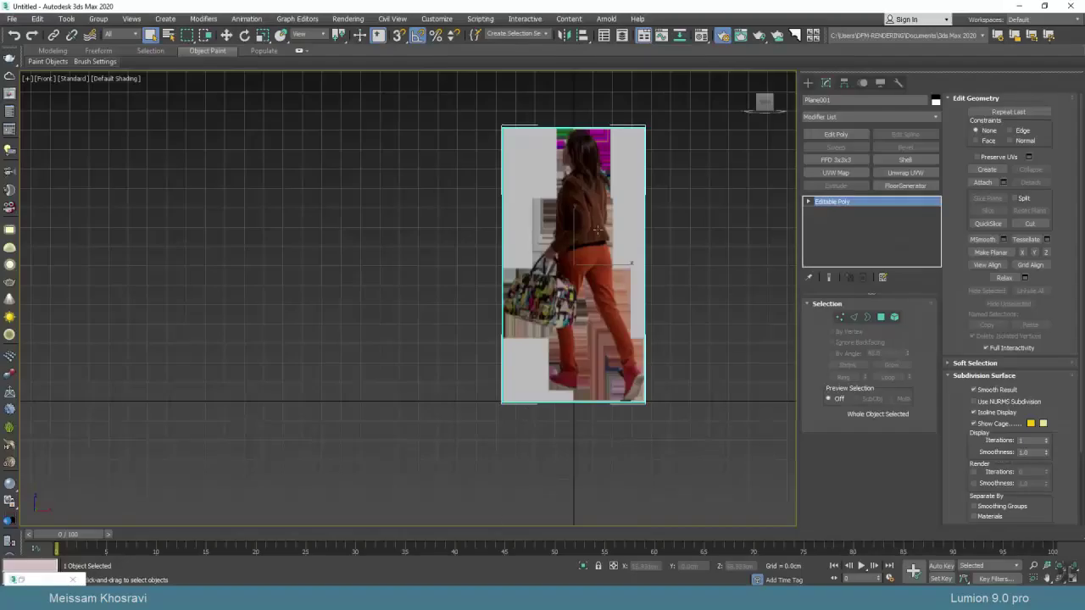
- In 3ds Max, move the textured woman plane about 108 cm along the negative X axis in the front view
{"action": "right_click", "coordinate": [598, 230]}
{"action": "left_click", "coordinate": [548, 316]}
{"action": "key", "text": "w"}
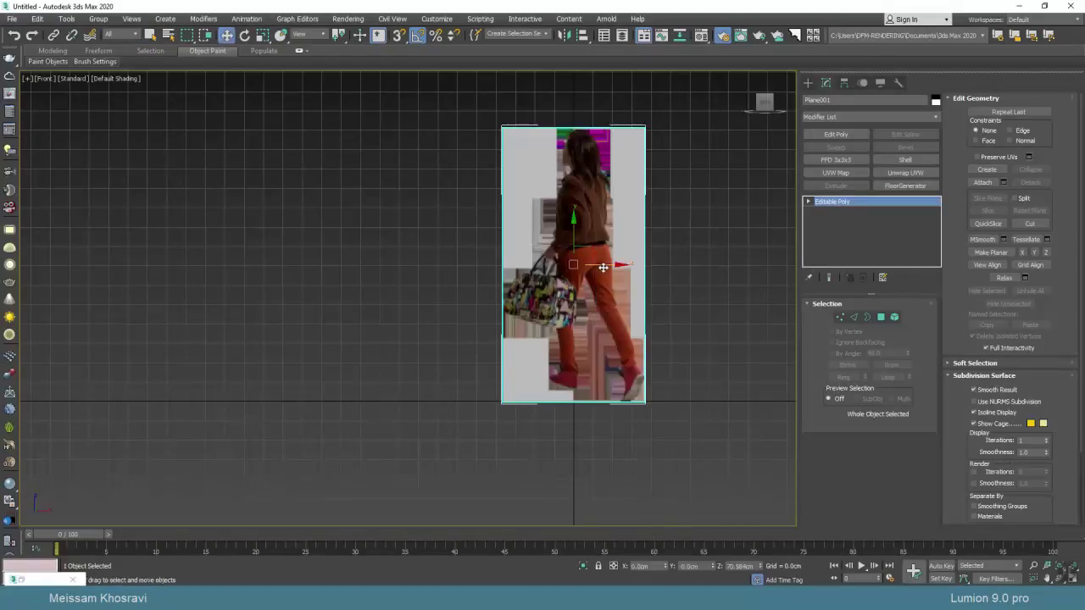
{"action": "left_click_drag", "start_coordinate": [603, 268], "coordinate": [393, 251]}
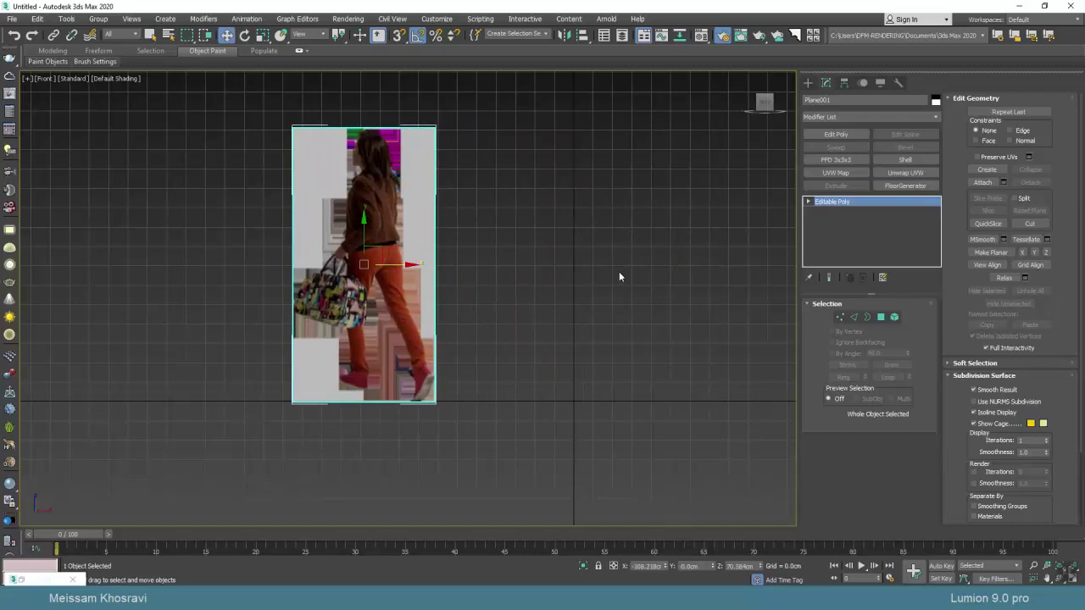
- Draw a second plane about 136 cm long and 66 cm wide beside the textured one in the front view and open its parameters
{"action": "left_click", "coordinate": [809, 83]}
{"action": "left_click", "coordinate": [891, 198]}
{"action": "left_click_drag", "start_coordinate": [642, 399], "coordinate": [513, 131]}
{"action": "key", "text": "w"}
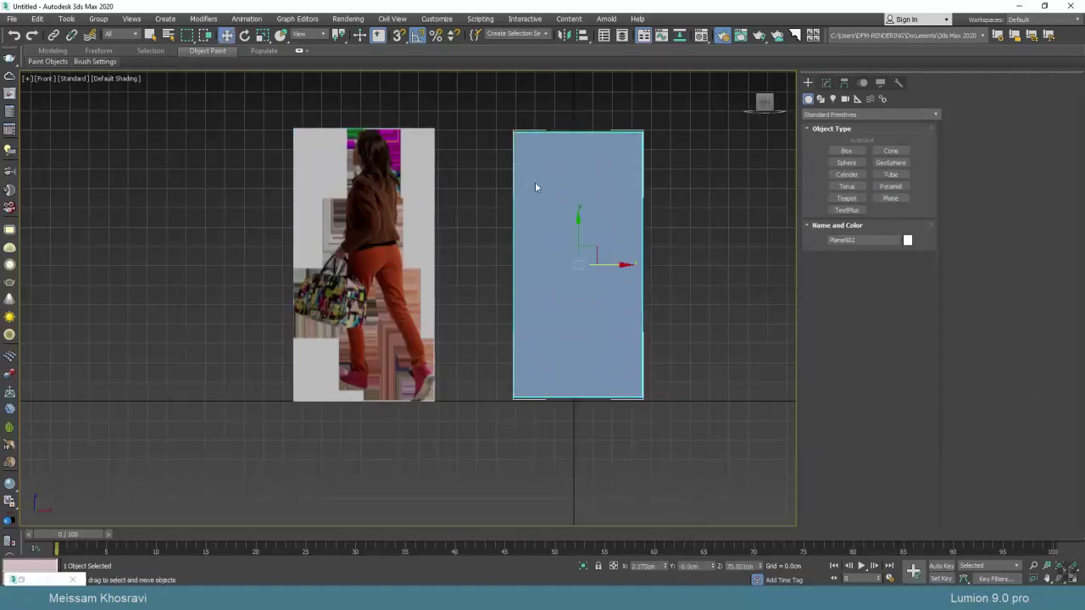
{"action": "left_click", "coordinate": [825, 83]}
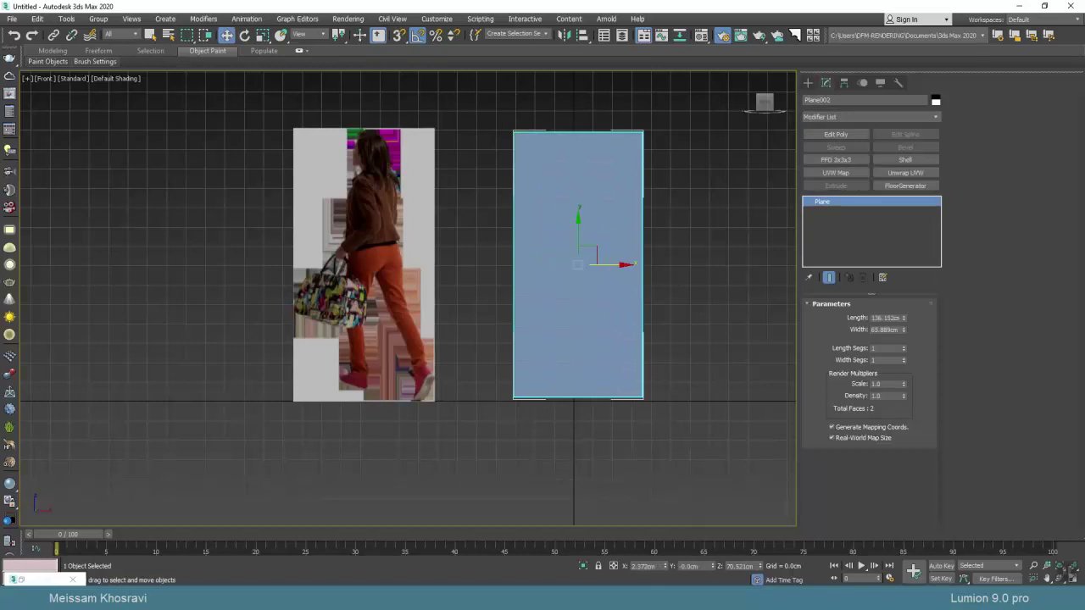